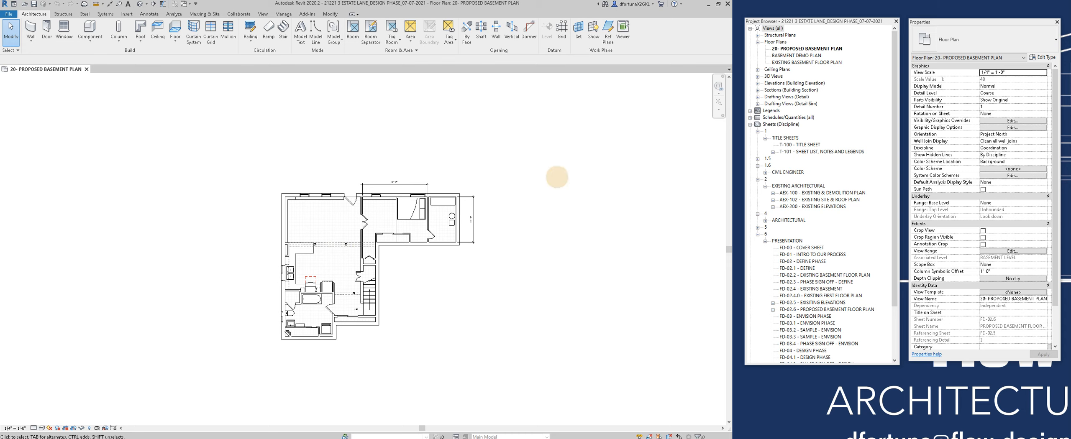
Step: Open the default 3D view and orbit around the basement model to examine its interior layout
left_click(140, 4)
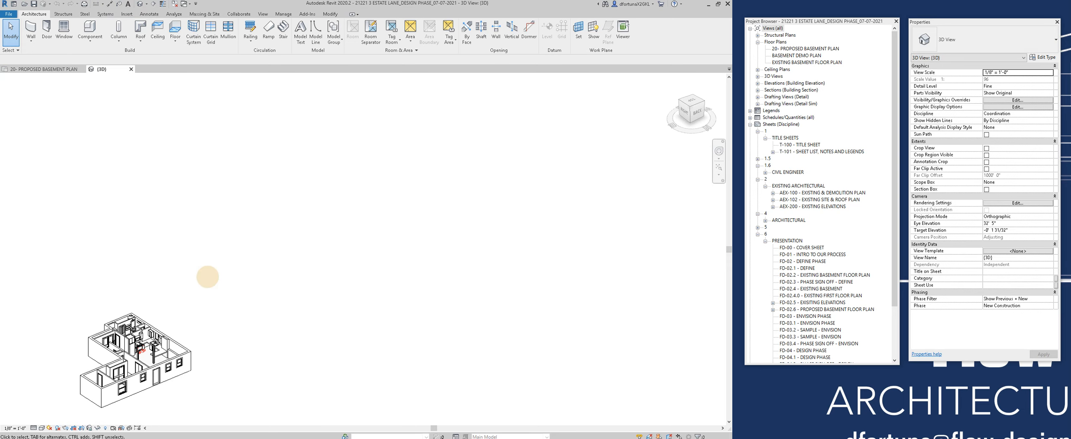
middle_click_drag(208, 277, 311, 181)
scroll(211, 239, "up", 3)
middle_click_drag(210, 280, 257, 278, "shift")
middle_click_drag(328, 279, 182, 200, "shift")
scroll(182, 204, "up", 2)
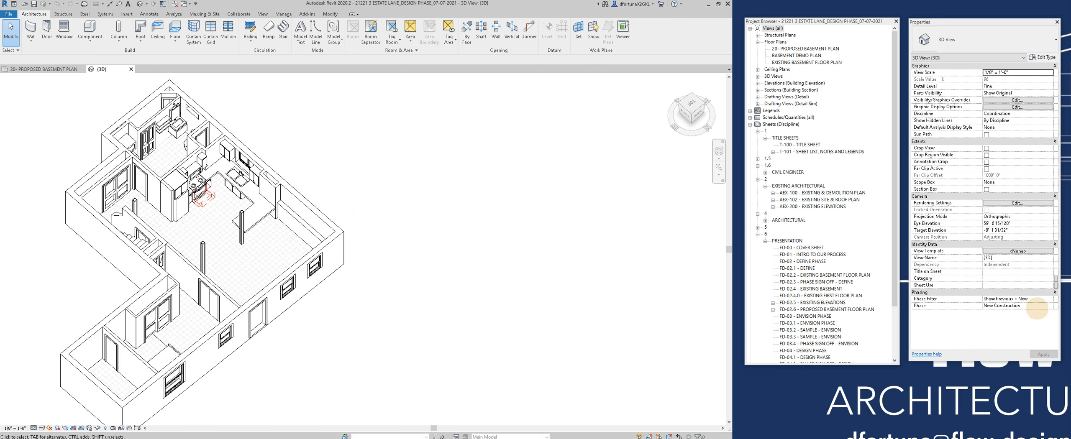
Step: Set the 3D view's phase to Existing and inspect the model from another angle
left_click(1046, 306)
left_click(1042, 312)
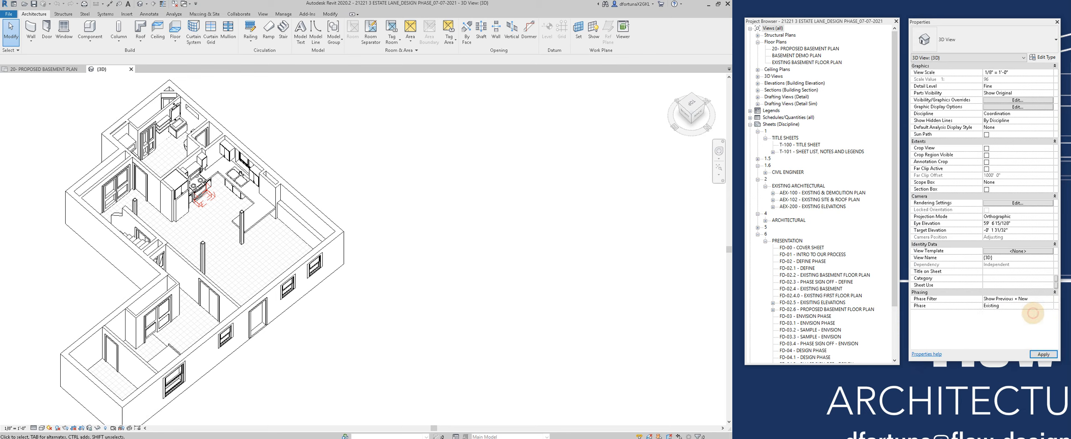
left_click(1043, 354)
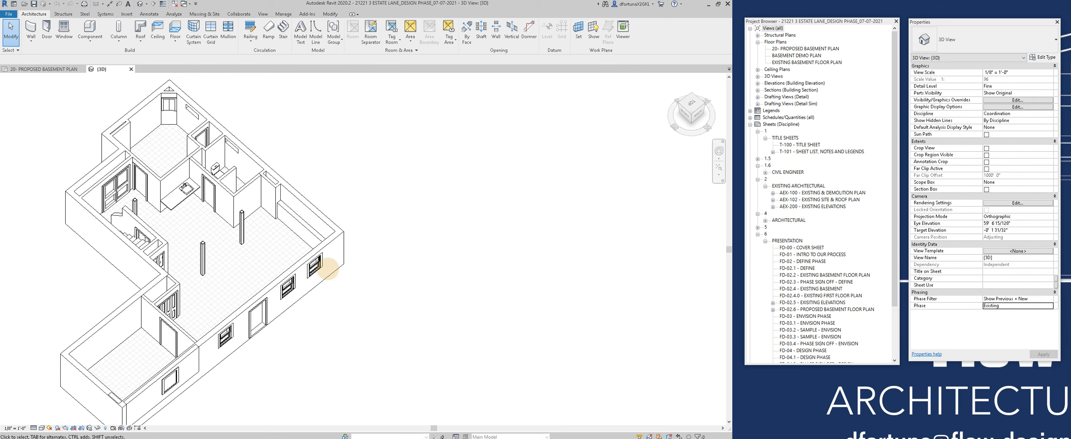
middle_click_drag(404, 237, 265, 106)
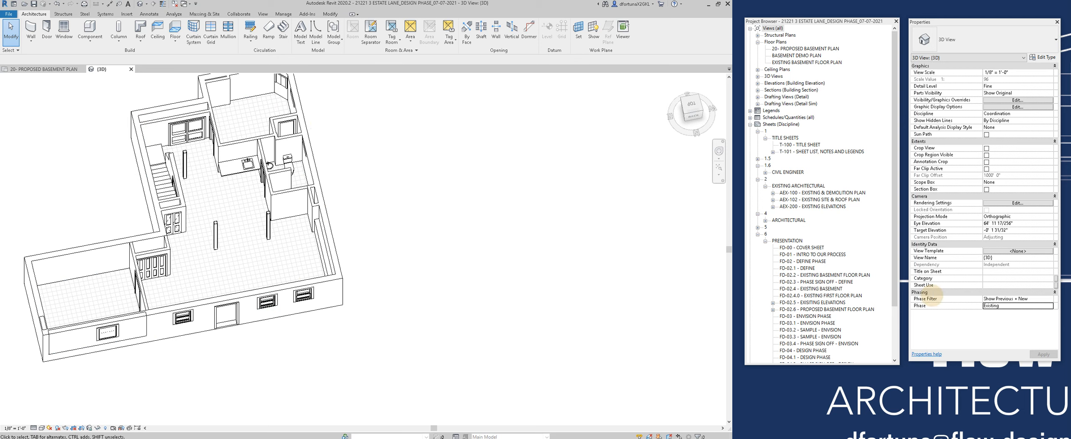
Step: Set the 3D view's phase to New Construction and close the view
left_click(1048, 306)
left_click(1032, 317)
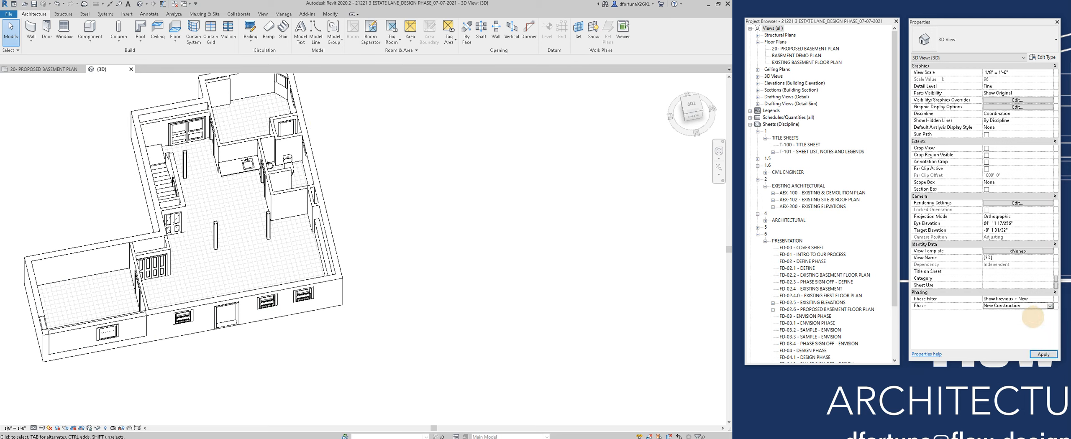
left_click(1043, 354)
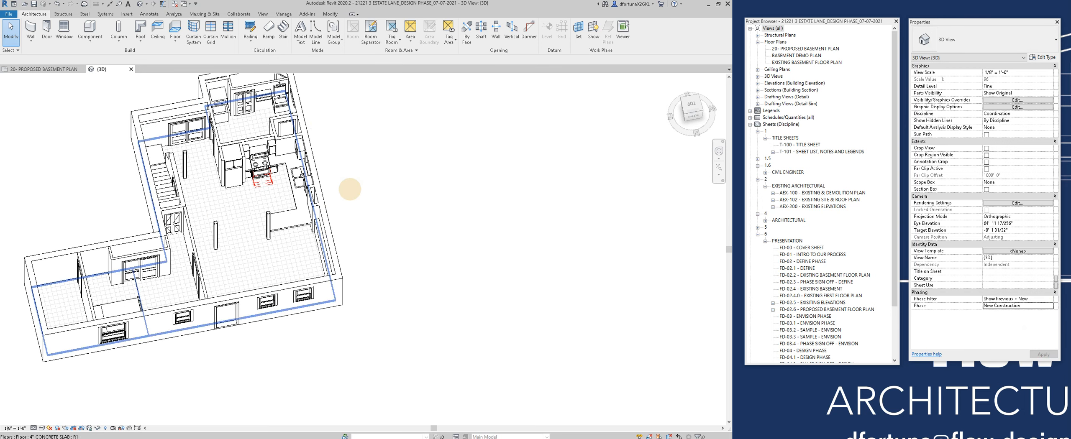
middle_click_drag(389, 149, 408, 194)
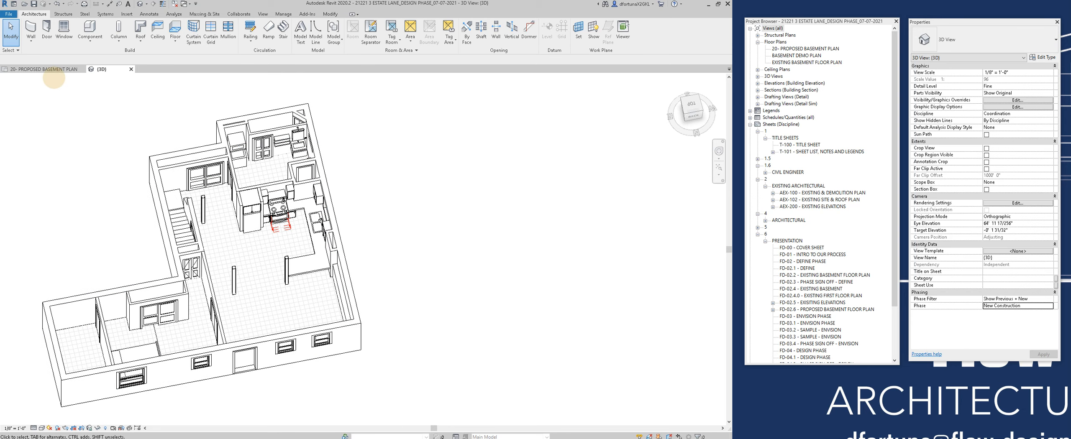
left_click(131, 70)
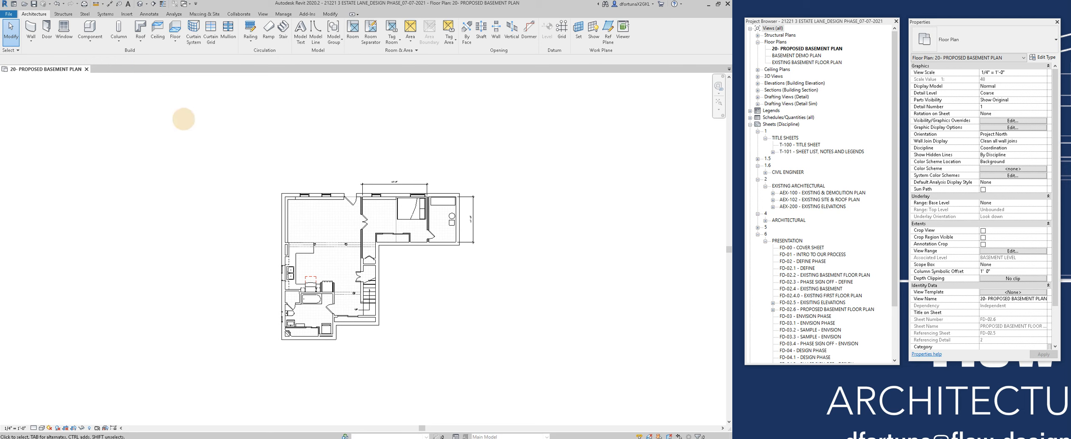
Step: Examine the proposed basement plan and look at the Design Options dialog without changing anything
scroll(470, 281, "up", 2)
middle_click_drag(361, 273, 373, 258)
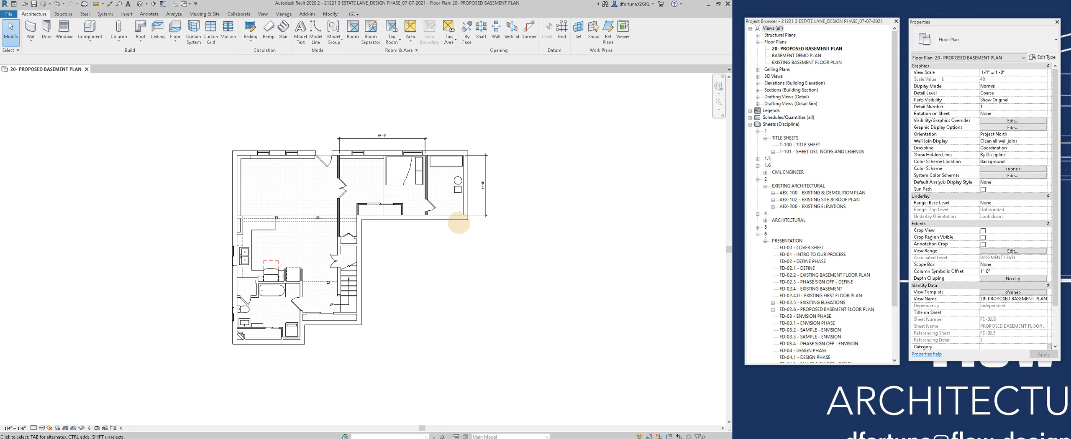
middle_click_drag(464, 274, 456, 269)
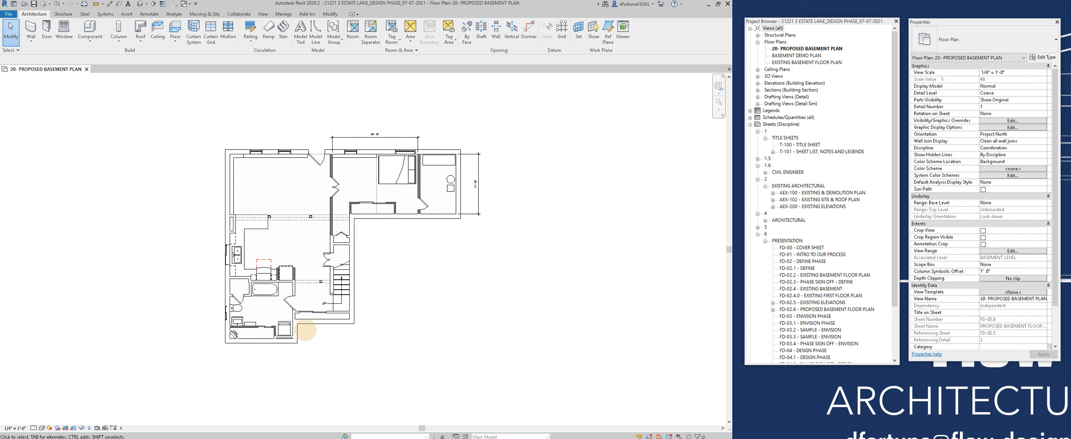
left_click(455, 436)
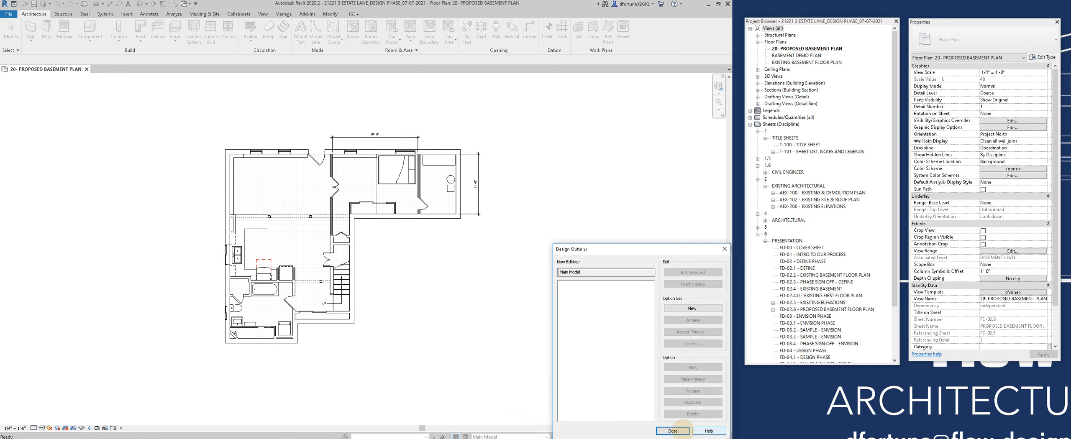
left_click(672, 431)
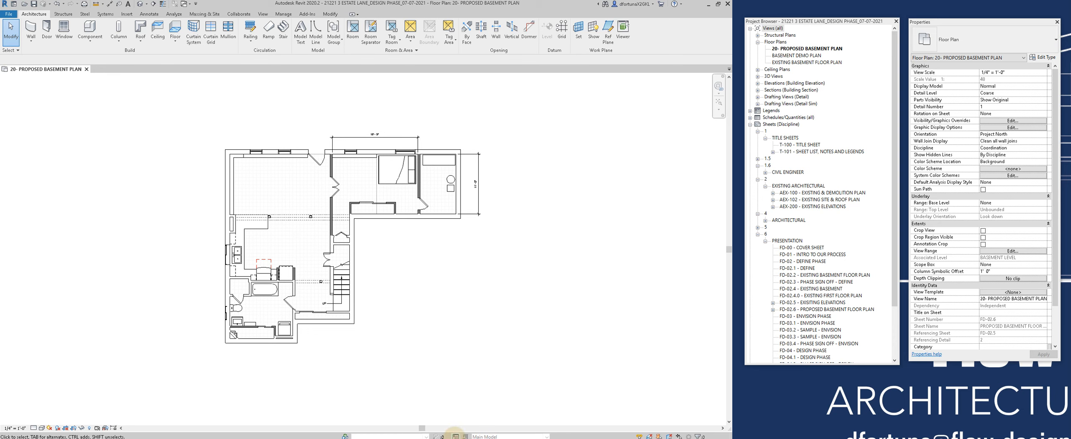
left_click(456, 436)
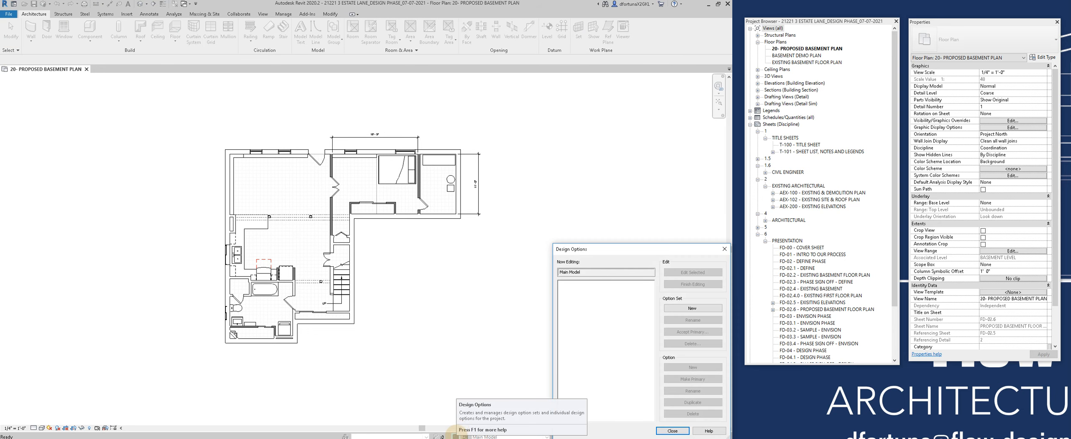
left_click(671, 431)
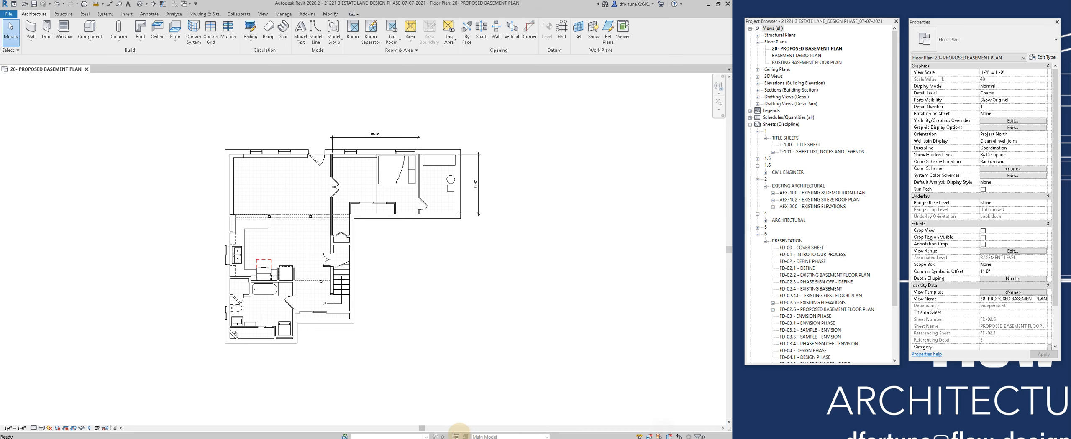
Step: Create a new design option set and rename it BATHROOMS
left_click(455, 437)
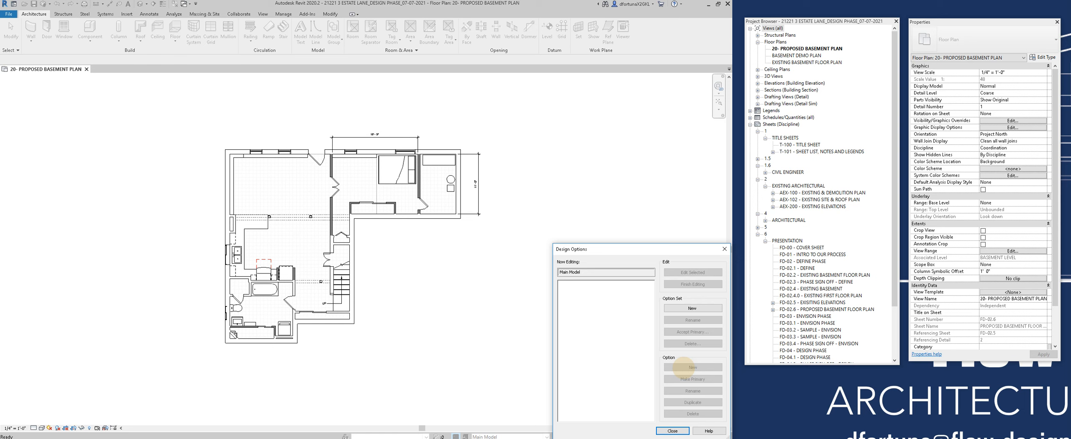
left_click(416, 361)
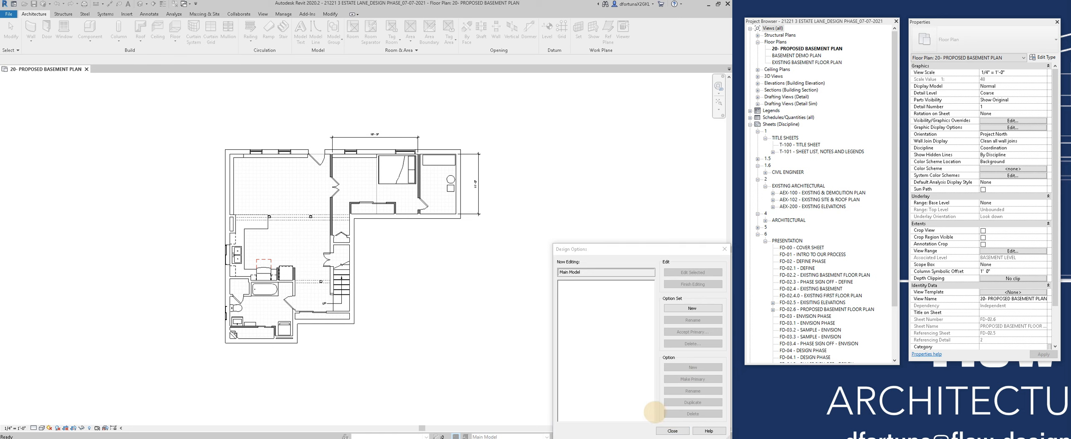
left_click(692, 308)
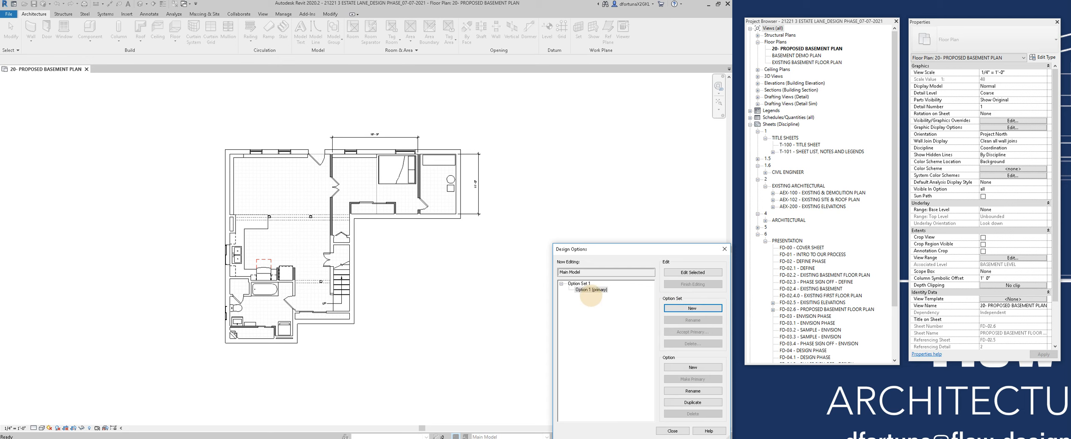
left_click(579, 283)
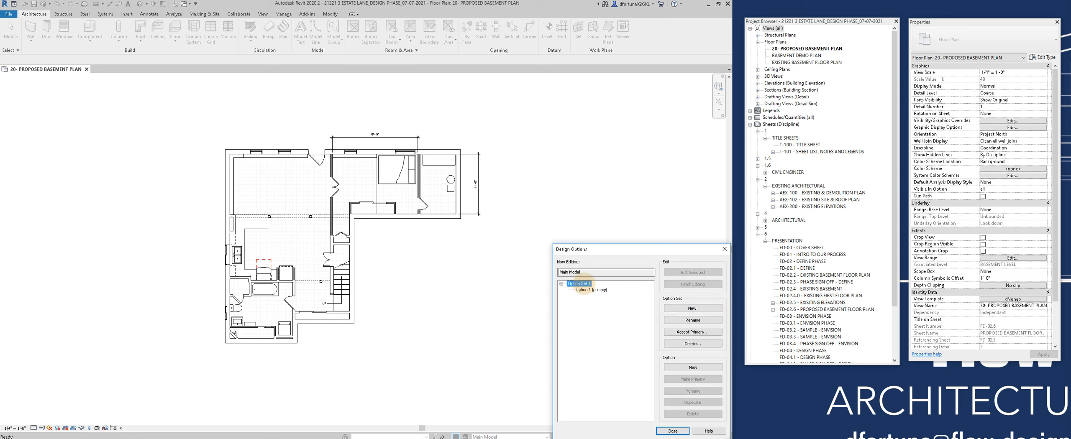
left_click(686, 320)
type("BATHROOMS")
left_click(651, 358)
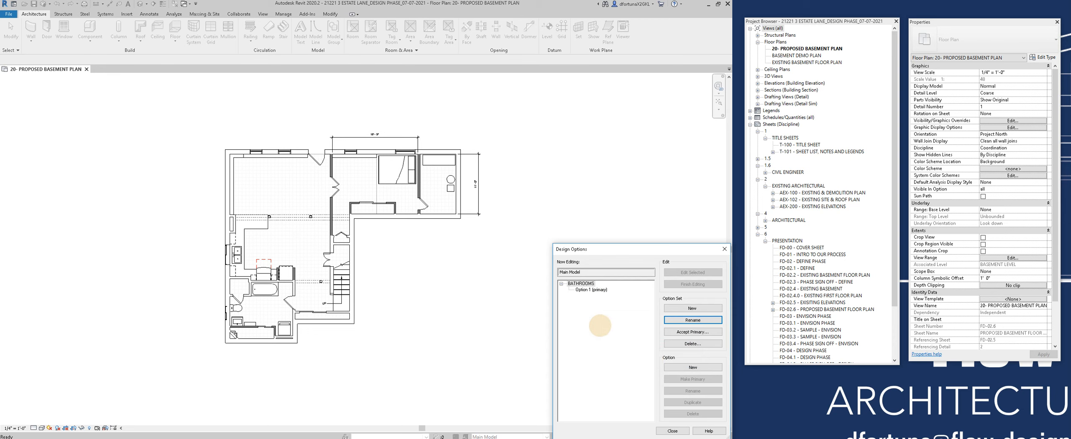
Step: Rename the primary option in the BATHROOMS set as NON-FUNCTIONAL
left_click(591, 289)
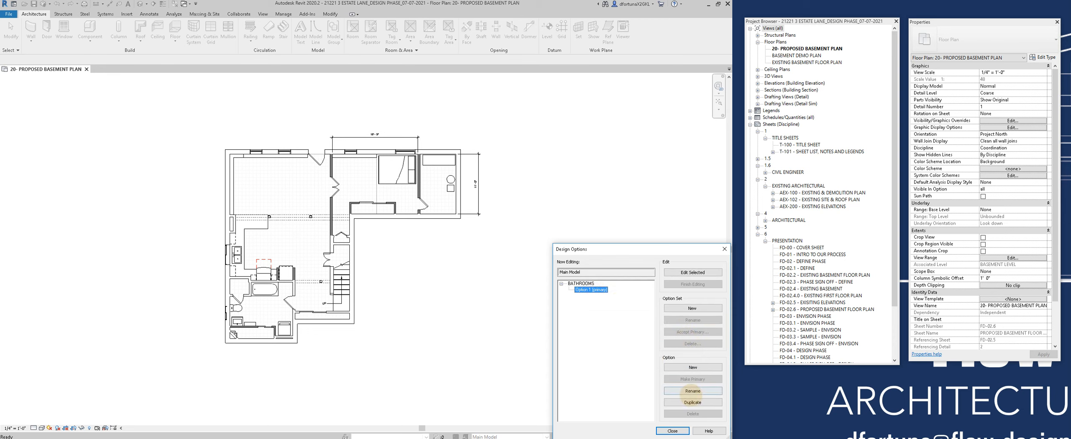
left_click(692, 391)
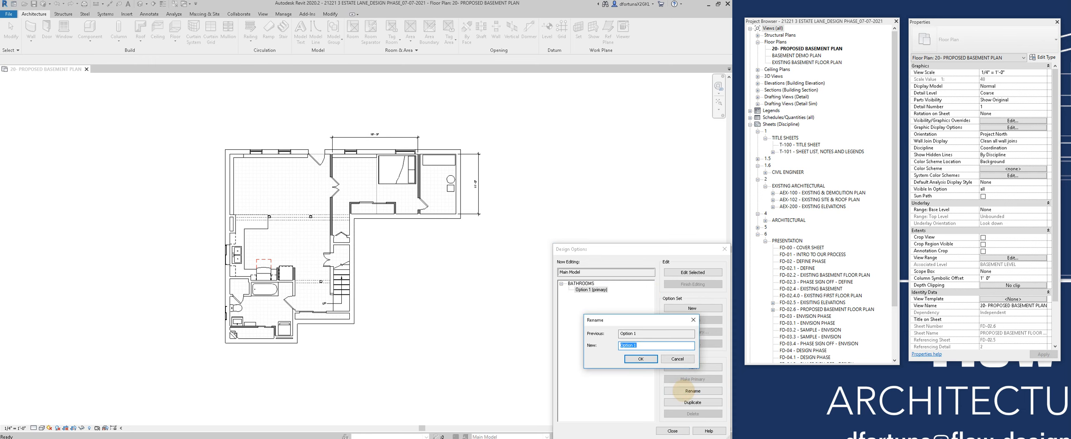
type("NON-FUNCTIONAL")
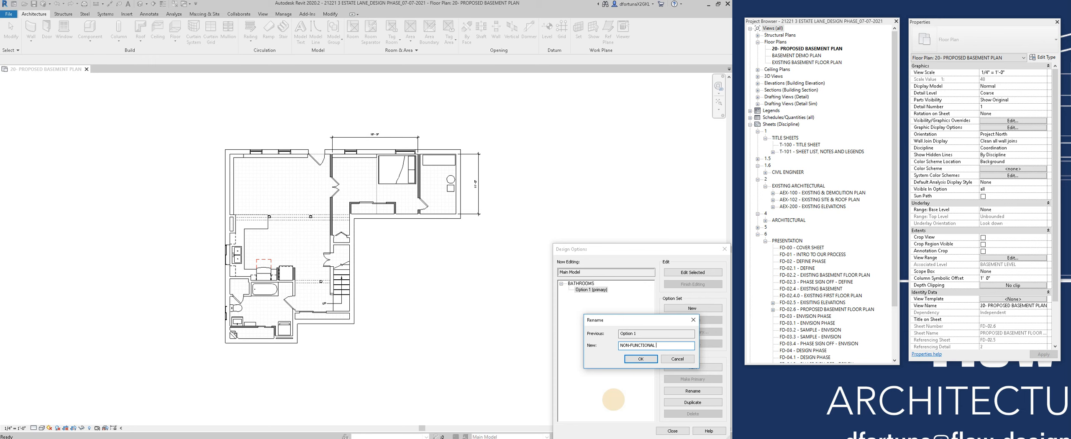
left_click(640, 359)
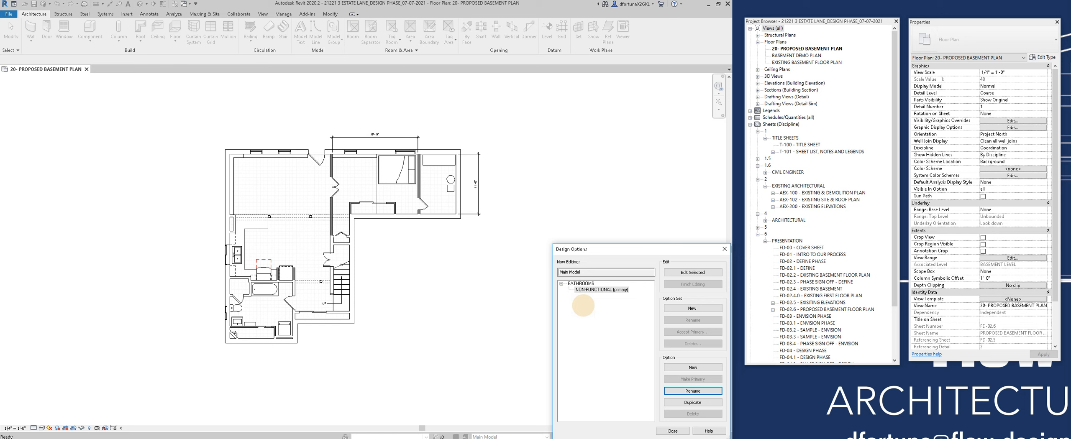
Step: Add a second option to the BATHROOMS set and delete it again
left_click(586, 289)
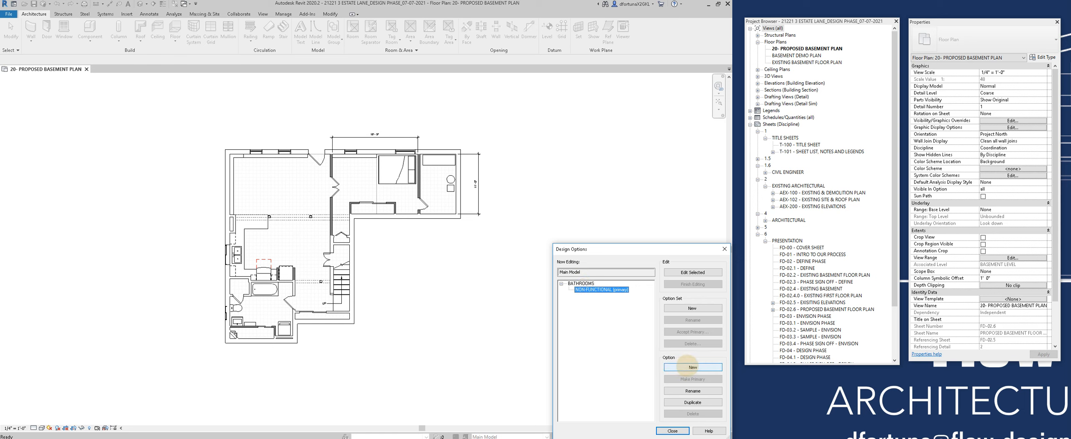
left_click(692, 368)
left_click(582, 296)
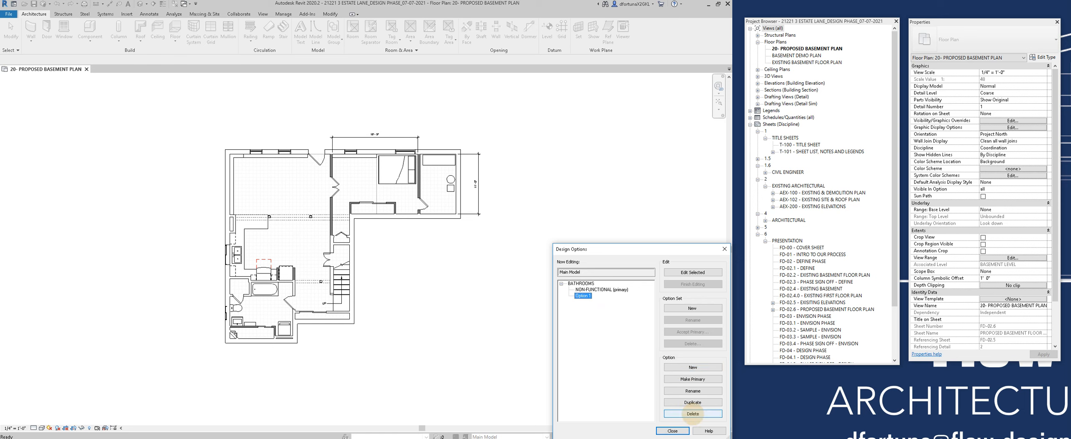
left_click(693, 414)
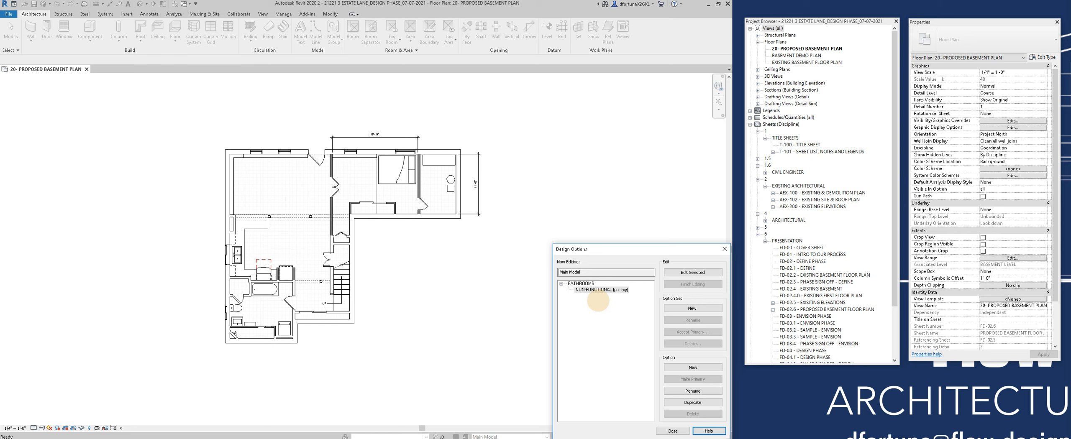
Step: Select the NON-FUNCTIONAL option in the list and close the Design Options dialog
left_click(597, 291)
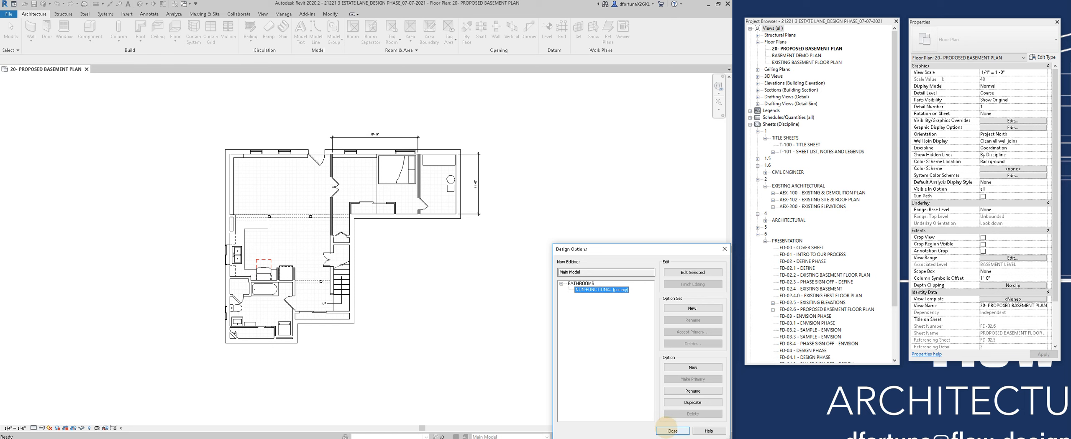
left_click(667, 428)
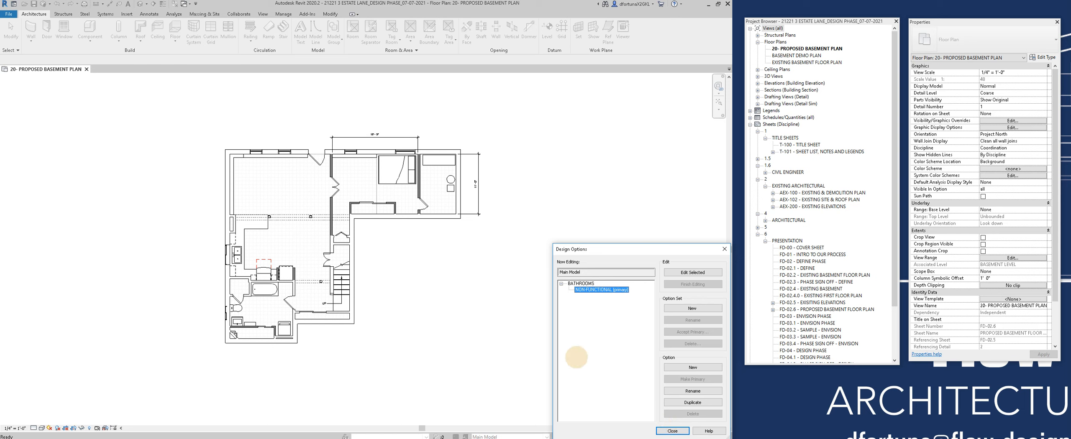
left_click(672, 431)
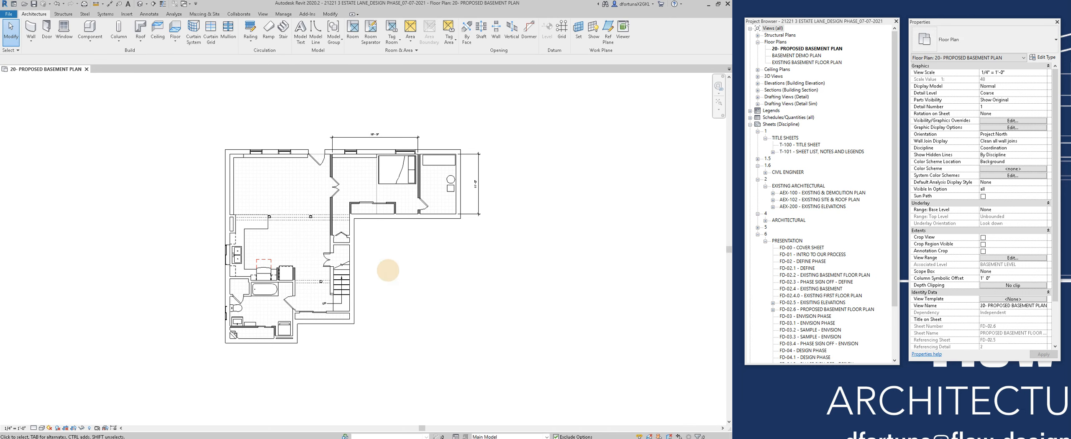
Step: Select the bedroom's two partition walls, double door and side door, the closet walls with their sliding door, and the bed
left_click(333, 204)
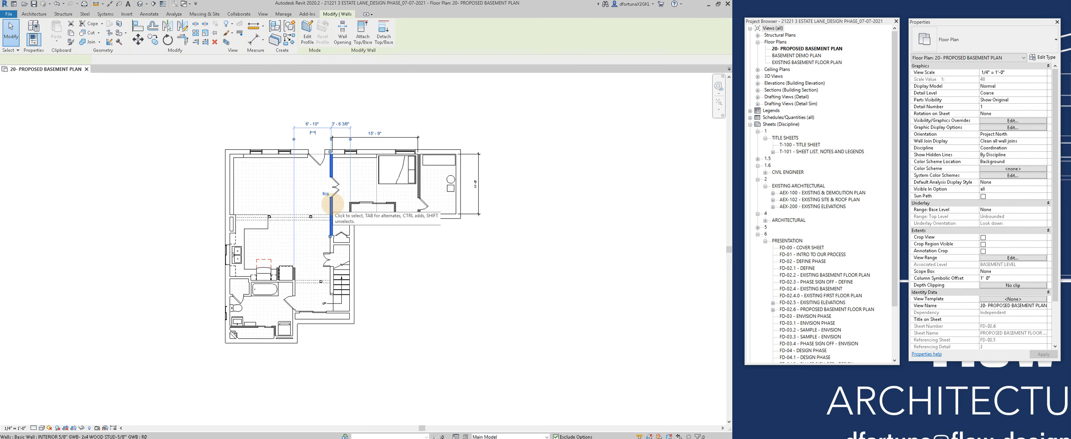
left_click(335, 186, "ctrl")
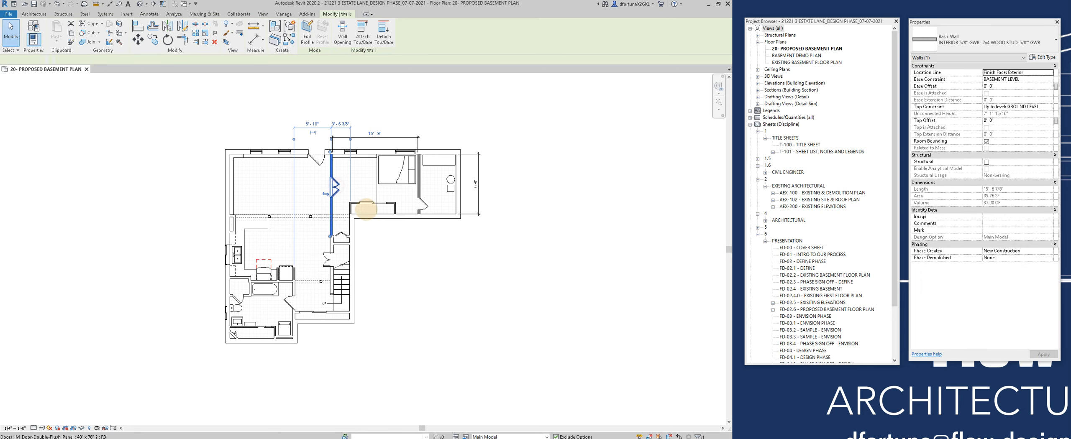
left_click(366, 205, "ctrl")
scroll(367, 206, "up", 2)
scroll(367, 206, "up", 2)
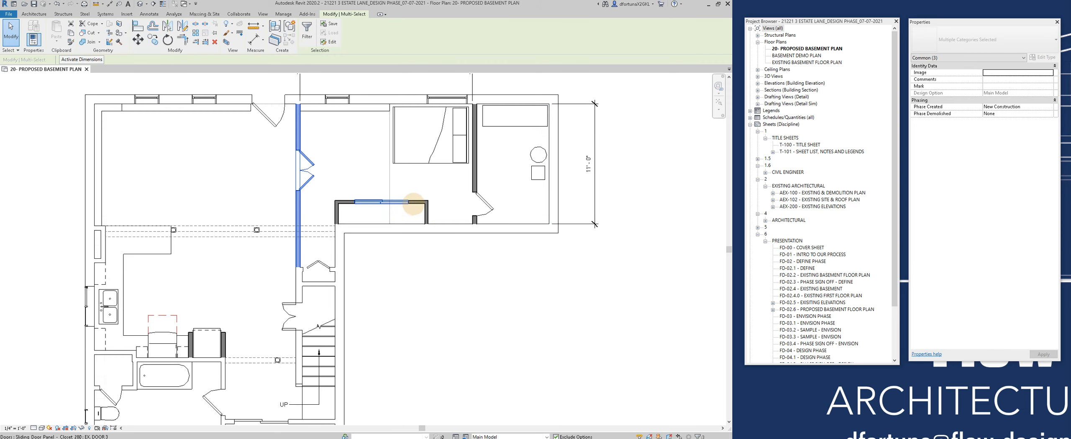
left_click(352, 211, "ctrl")
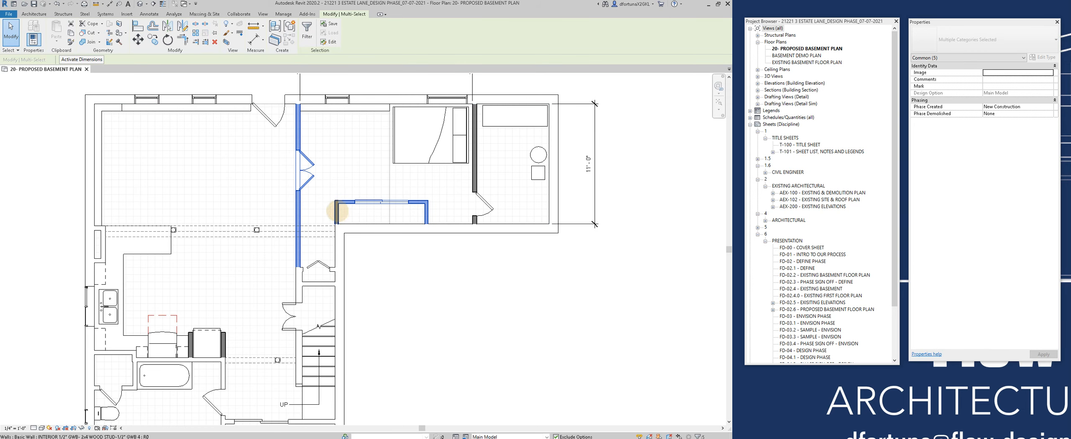
left_click(404, 163, "ctrl")
left_click(404, 163, "ctrl")
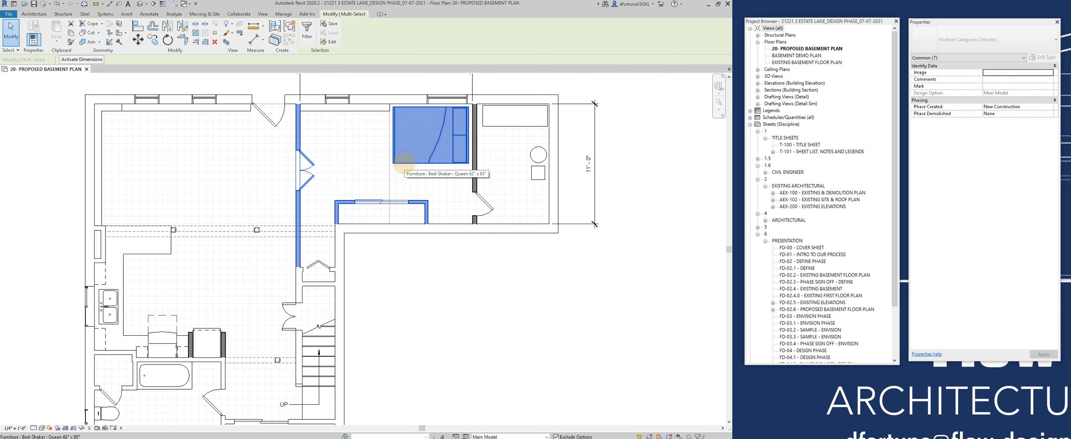
left_click(481, 195, "ctrl")
left_click(482, 196, "ctrl")
Step: Add the kitchen's refrigerator, its flanking side pieces, range, countertop, small upper cabinets and double sink to the selection
scroll(497, 190, "down", 2)
scroll(334, 292, "up", 3)
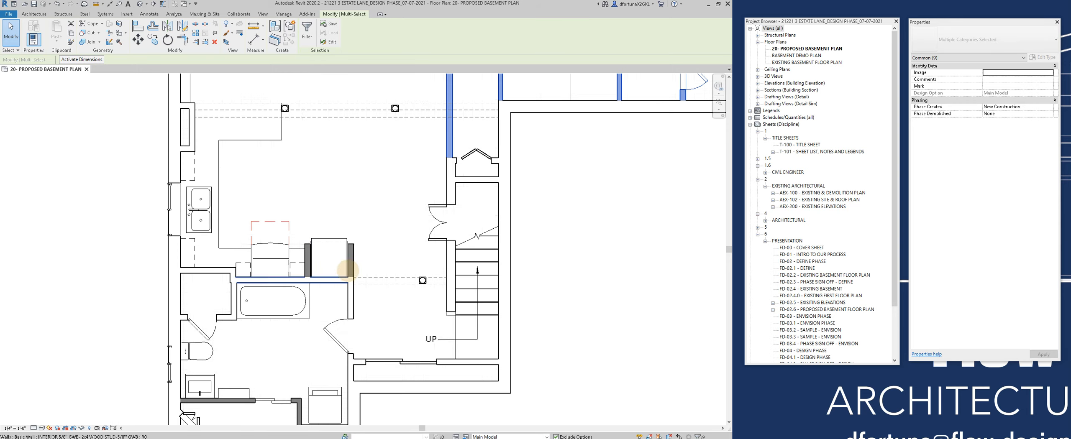
left_click(354, 260, "ctrl")
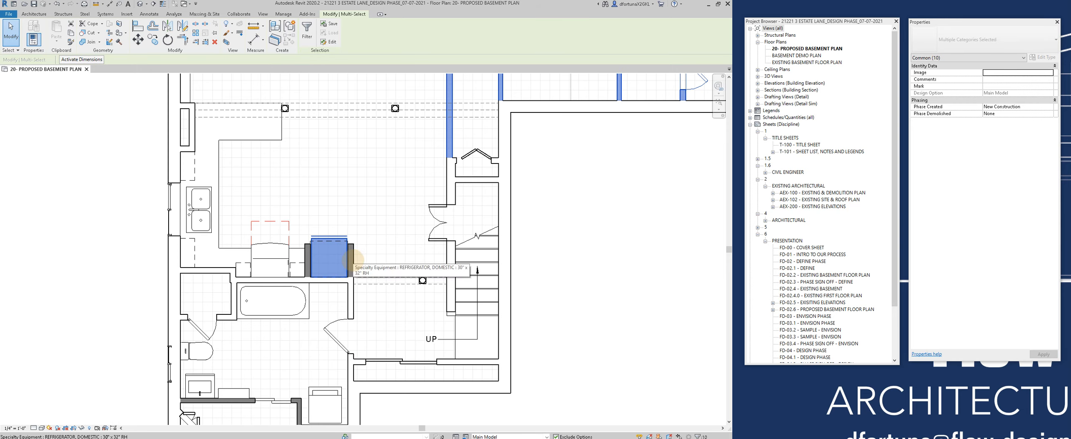
left_click(351, 261, "ctrl")
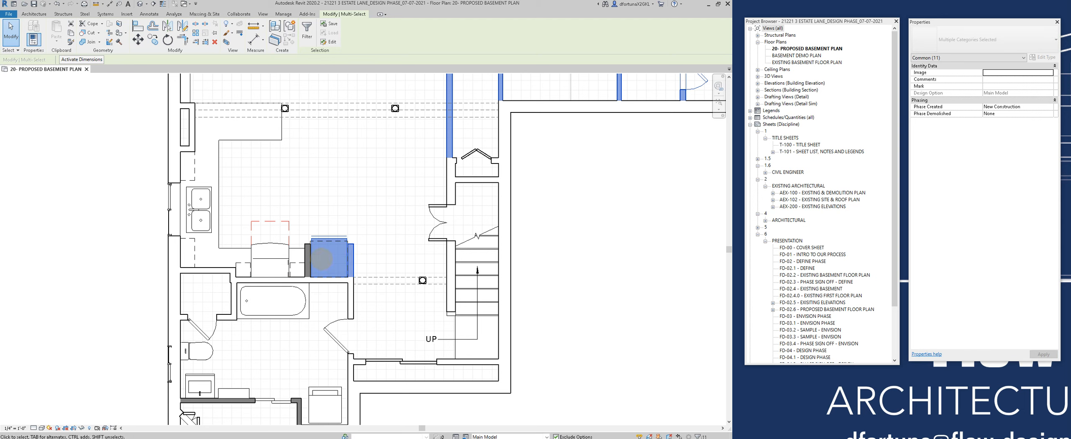
left_click(308, 255, "ctrl")
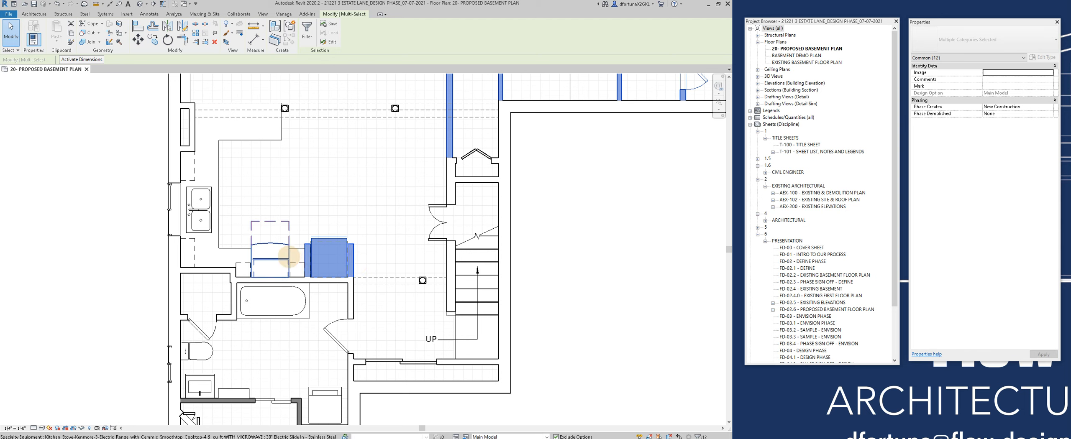
left_click(289, 253, "ctrl")
left_click(298, 251, "ctrl")
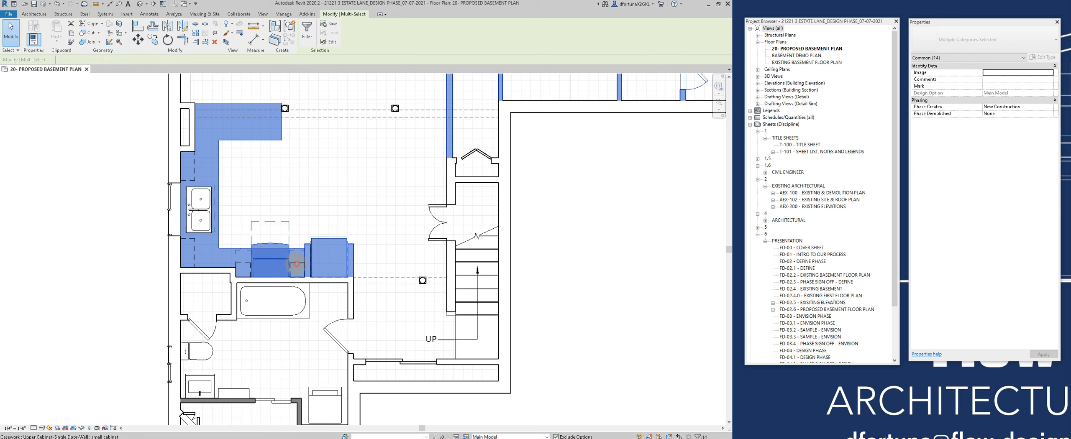
left_click(246, 264, "ctrl")
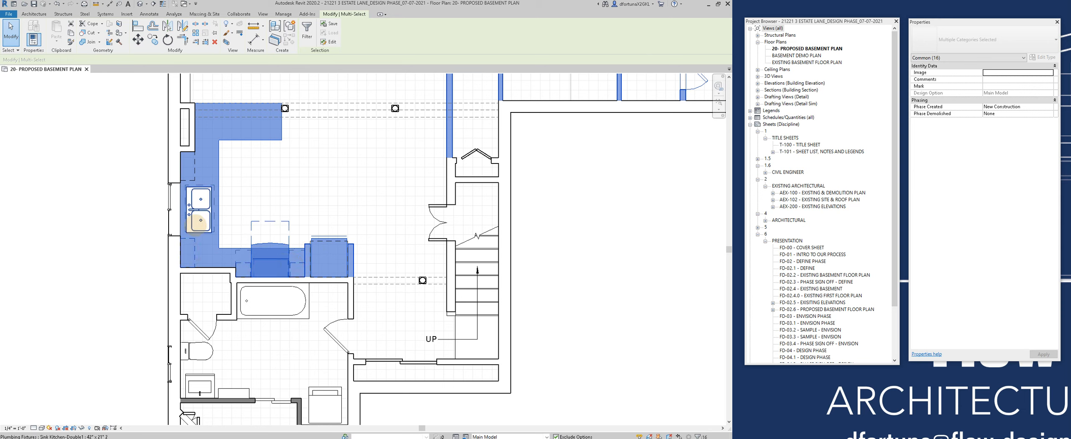
left_click(198, 222, "ctrl")
left_click(223, 228, "ctrl")
Step: Add the bathroom's vanities, closet walls and sliding door, stacked washer-dryer, bathtub and toilet to the selection
scroll(229, 236, "down", 2)
scroll(231, 238, "down", 1)
left_click(211, 334, "ctrl")
scroll(234, 346, "up", 2)
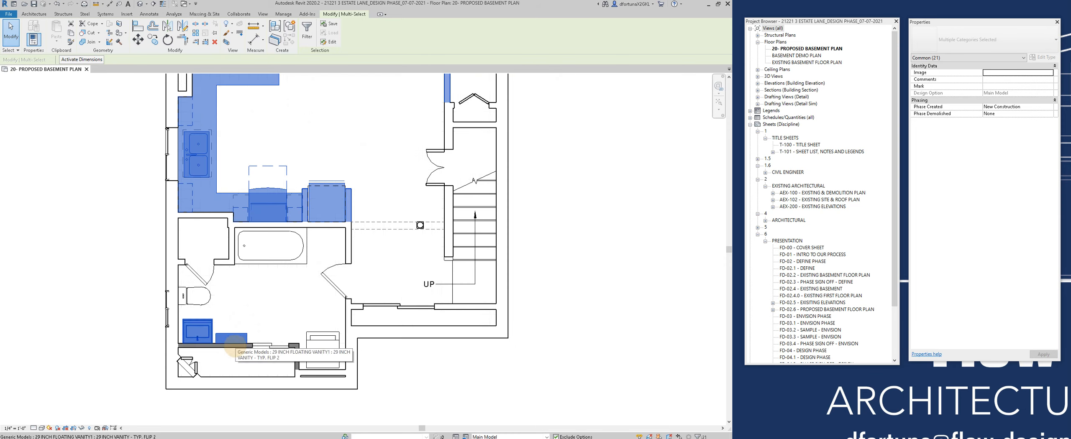
left_click(265, 345, "ctrl")
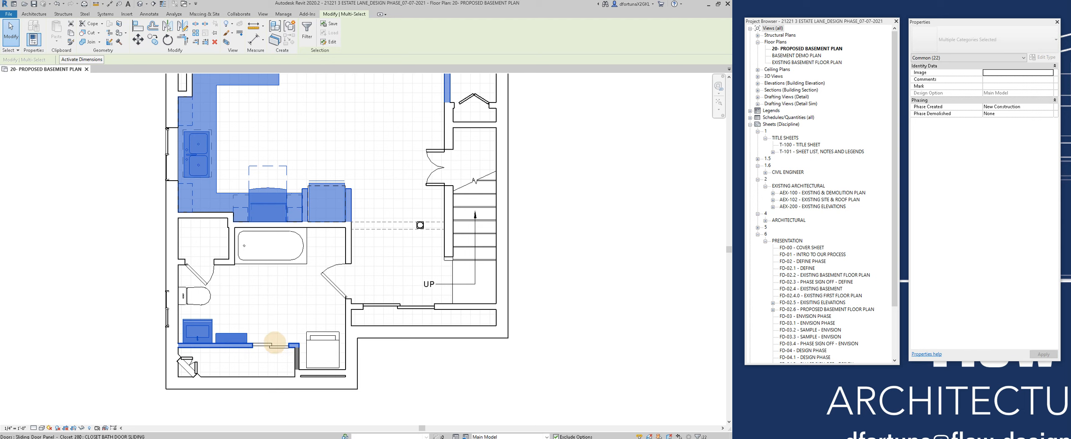
left_click(271, 344, "ctrl")
left_click(298, 354, "ctrl")
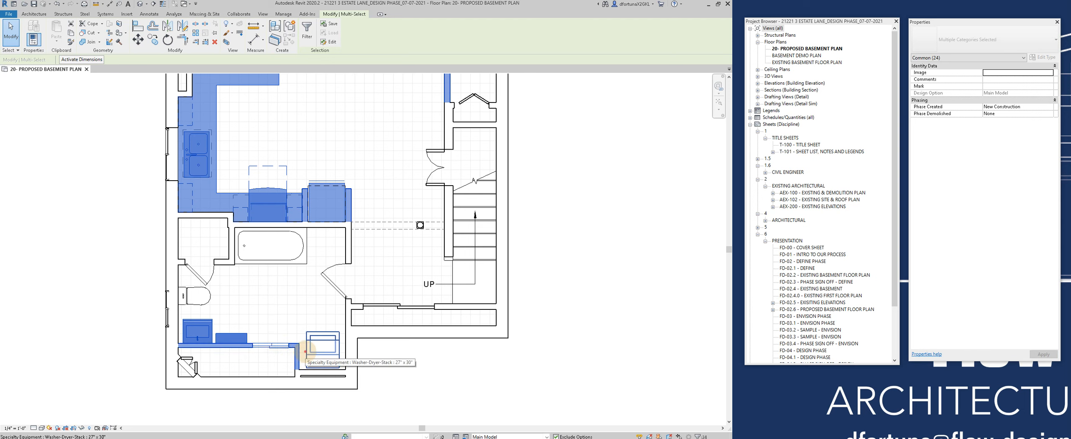
left_click(319, 350, "ctrl")
left_click(272, 277, "ctrl")
left_click(268, 258, "ctrl")
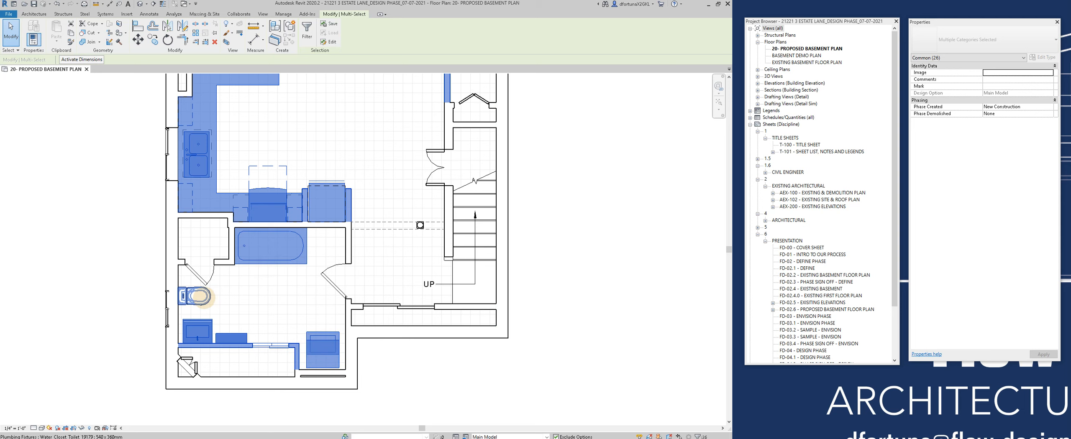
left_click(200, 296, "ctrl")
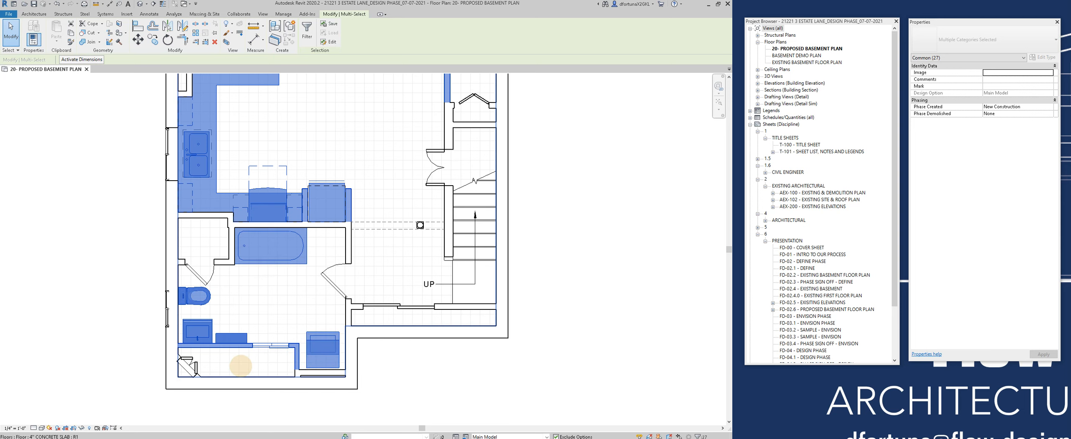
Step: Add the selected elements to the NON-FUNCTIONAL (primary) option of the BATHROOMS design option set
scroll(237, 363, "down", 3)
scroll(563, 299, "down", 1)
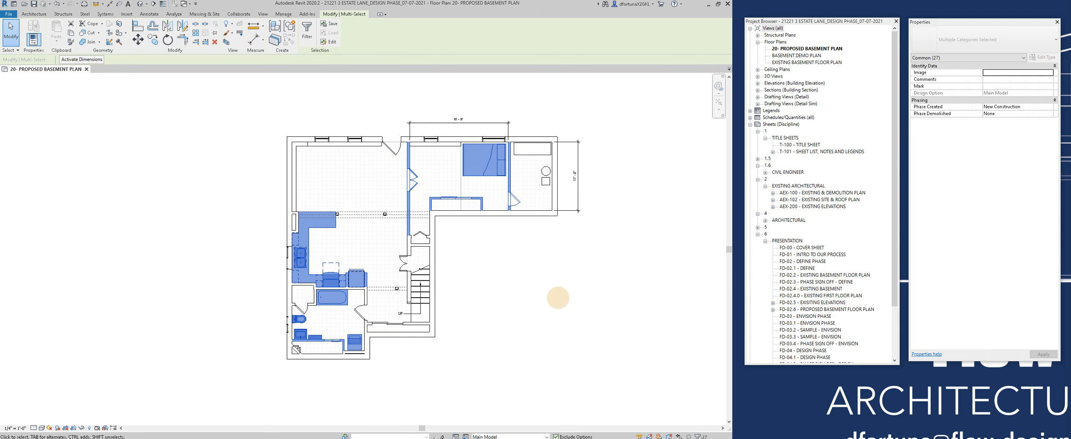
scroll(558, 298, "up", 1)
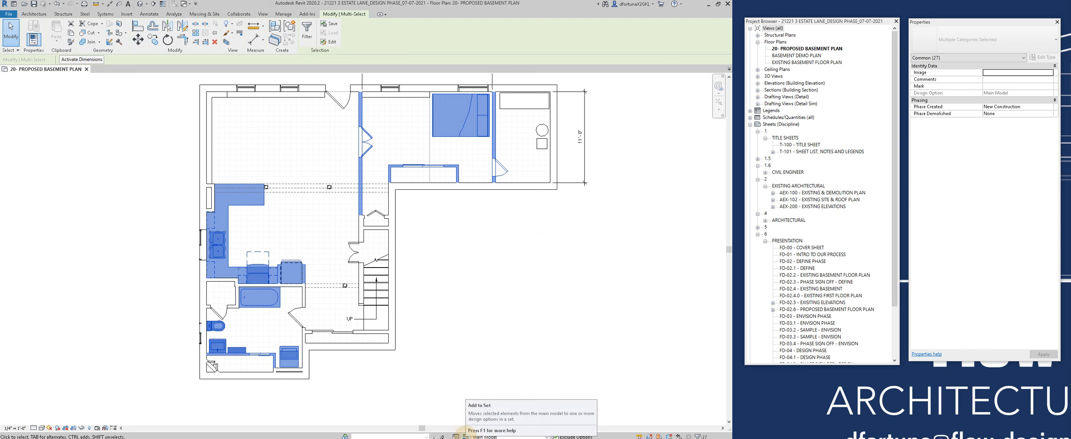
left_click(465, 435)
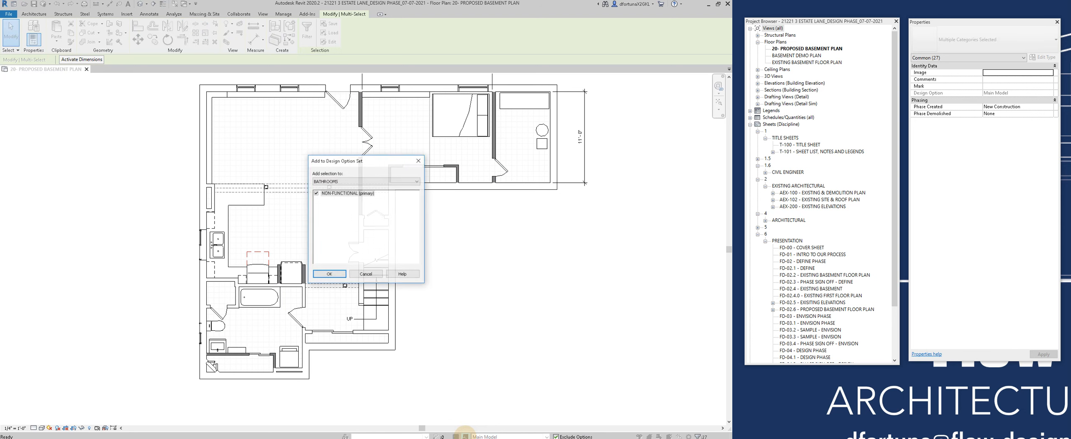
left_click(325, 181)
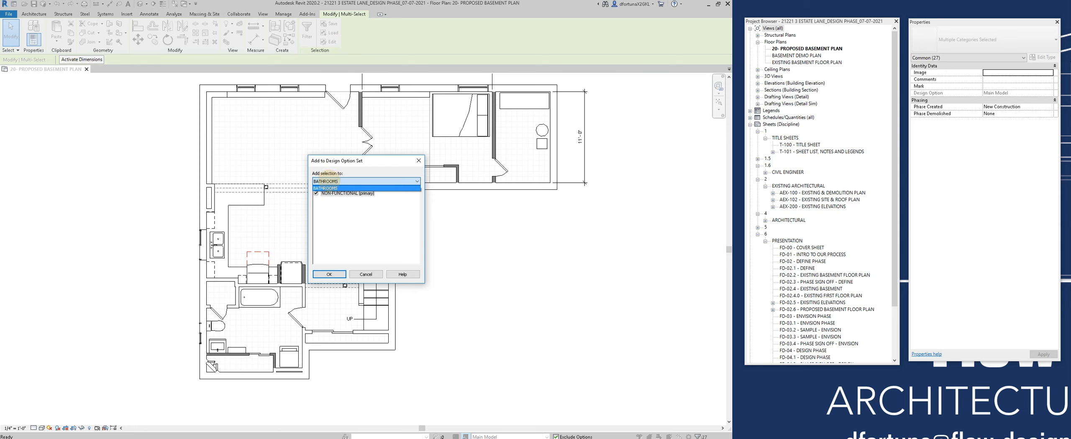
left_click(325, 188)
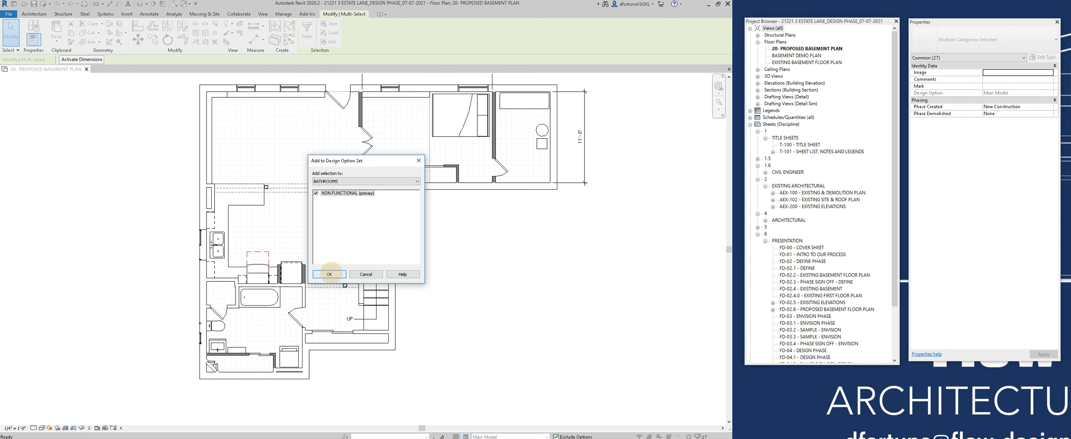
left_click(329, 274)
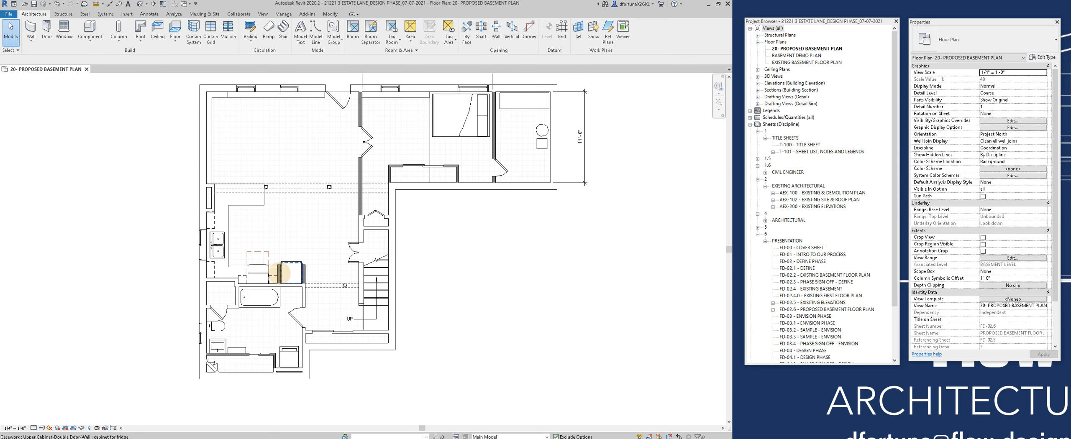
Step: Select the remaining kitchen base cabinet in the main model and add it to the BATHROOMS set's NON-FUNCTIONAL option
left_click_drag(141, 228, 325, 293)
key("Escape")
scroll(196, 220, "up", 3)
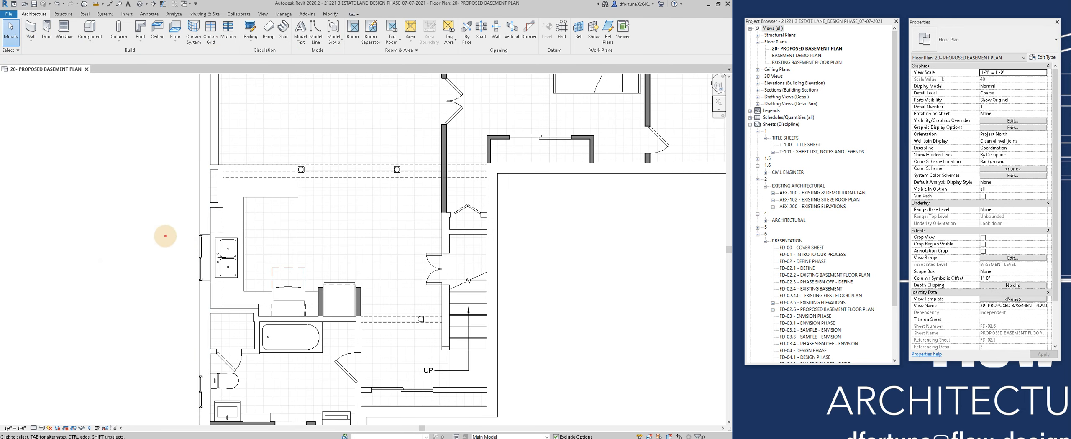
left_click(253, 288)
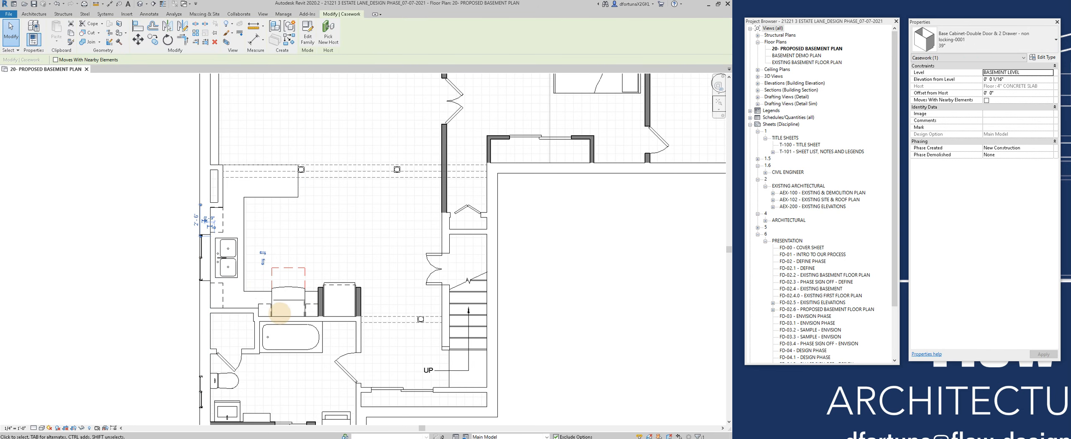
scroll(268, 270, "down", 3)
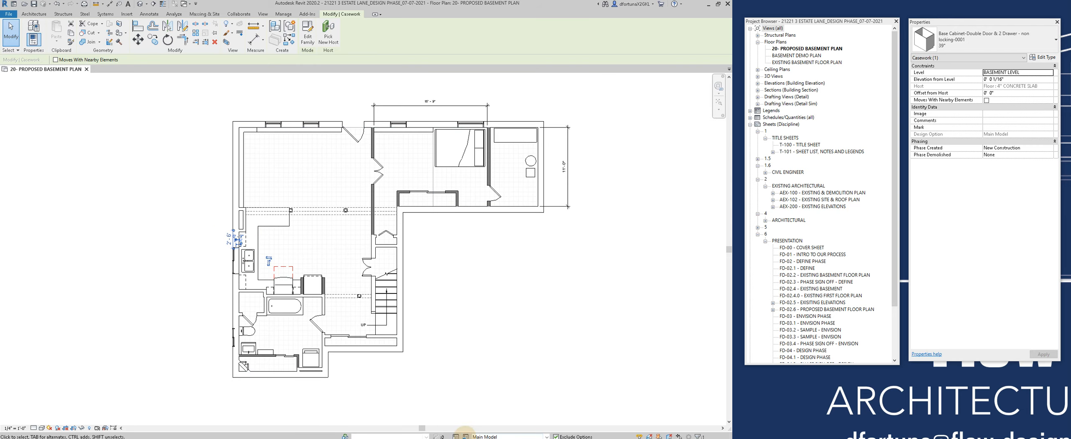
left_click(466, 437)
left_click(335, 273)
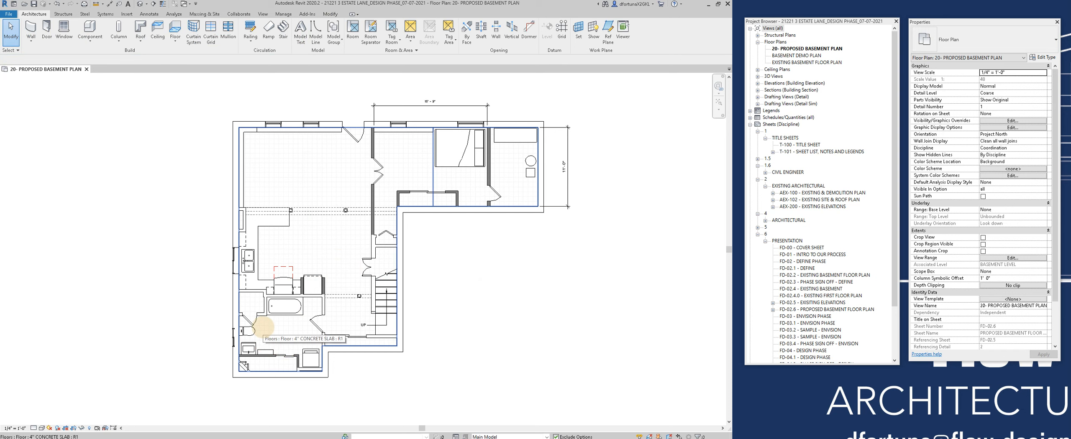
Step: Make NON-FUNCTIONAL (primary) the active design option to inspect its elements, and return to Main Model
left_click(495, 437)
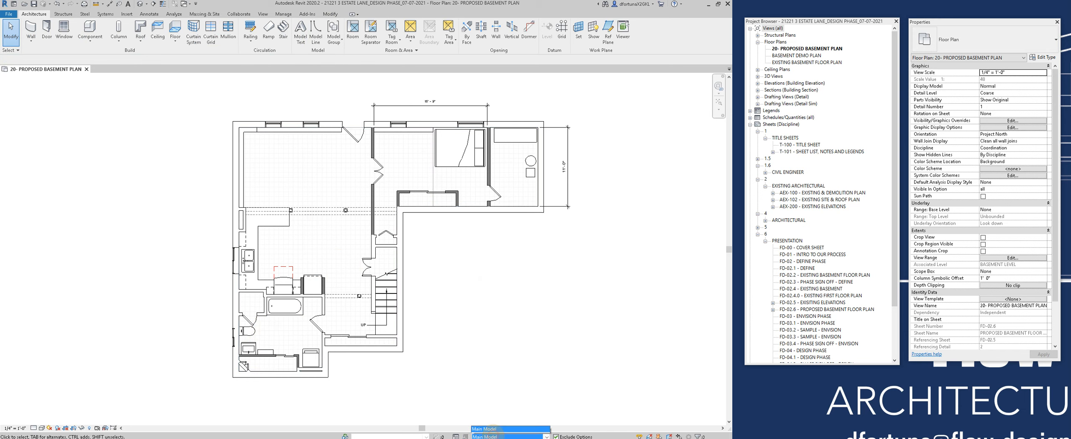
left_click(490, 428)
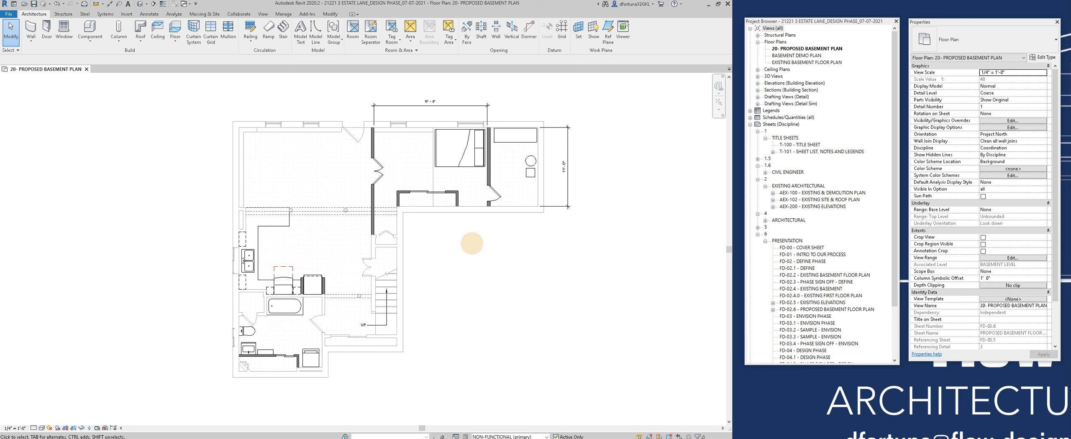
left_click(508, 437)
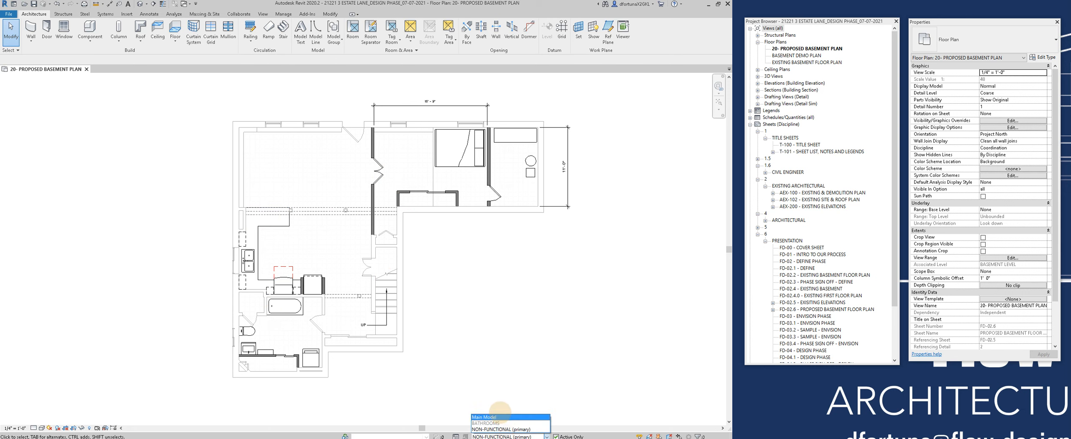
left_click(499, 417)
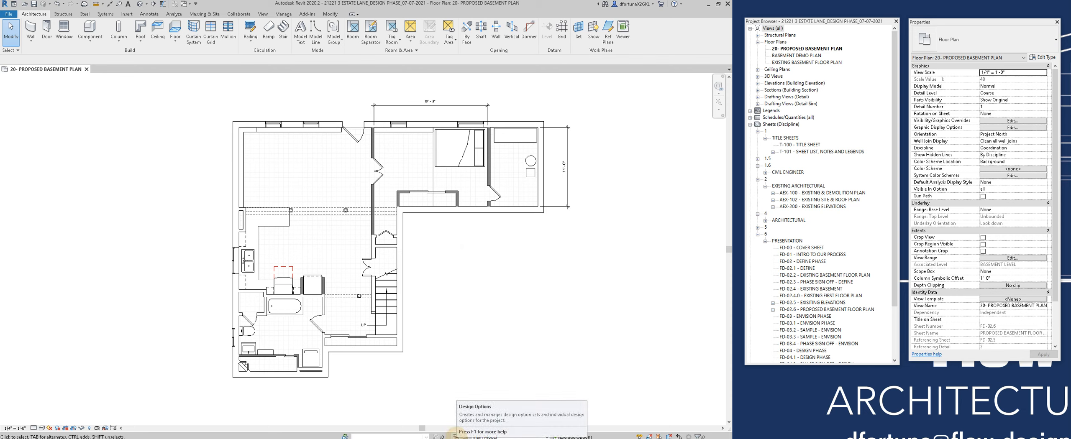
Step: Duplicate the NON-FUNCTIONAL option in the BATHROOMS design option set
left_click(455, 437)
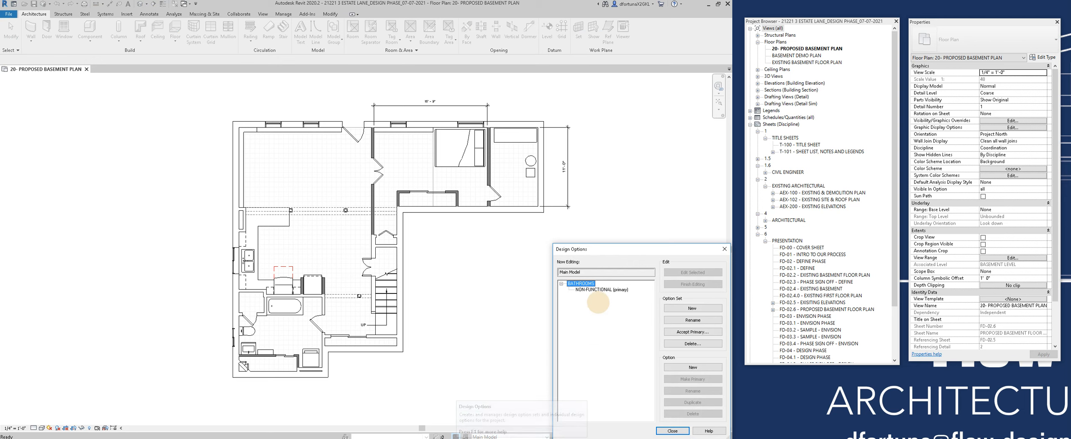
left_click(597, 289)
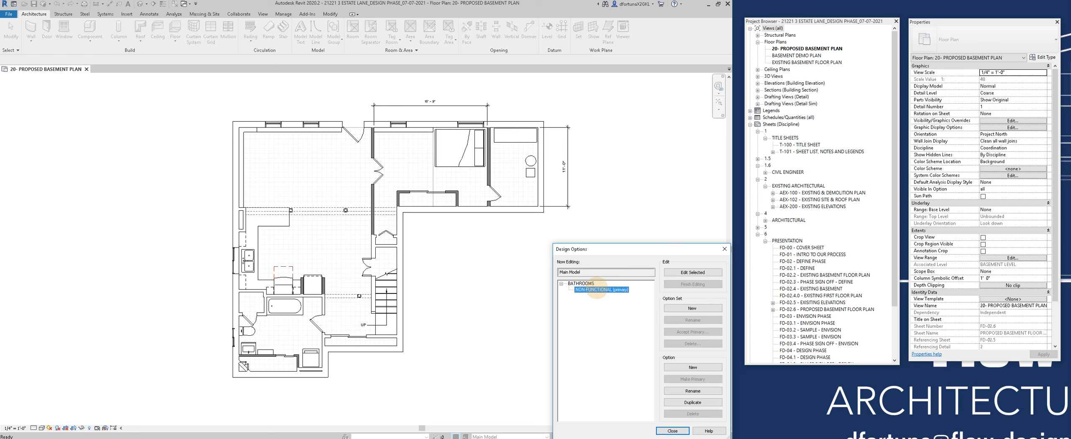
left_click(681, 402)
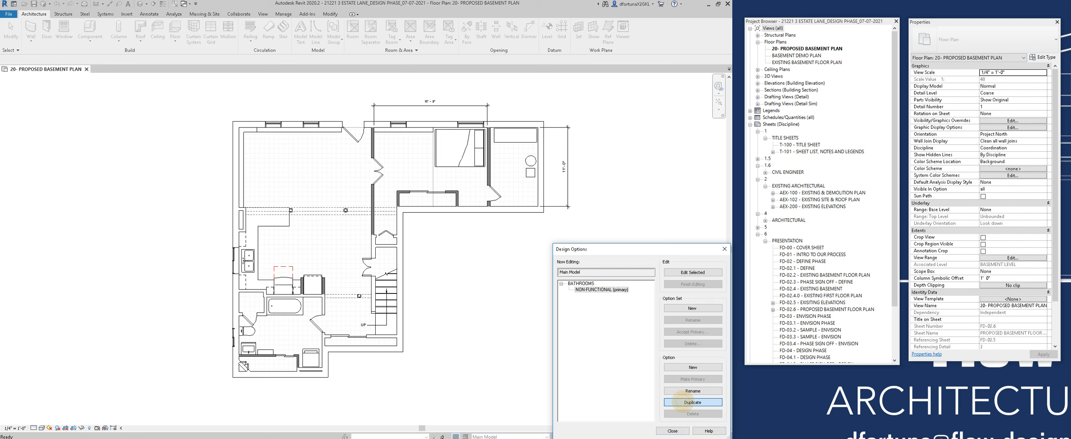
Step: Rename the copied option as FUNCTIONAL BATHROOM and close the Design Options dialog
left_click(604, 297)
left_click(693, 391)
type("fu")
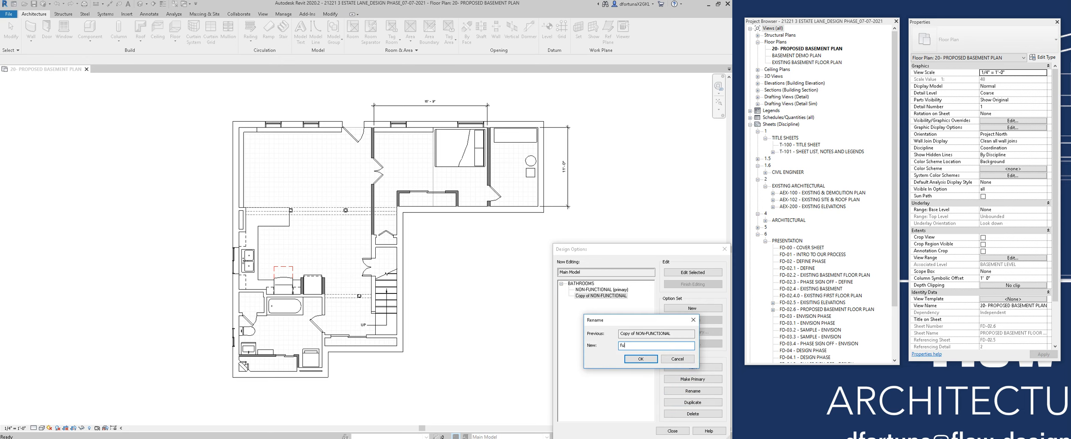
type("FUNCTIONAL BATHROOM")
left_click(639, 358)
left_click(669, 431)
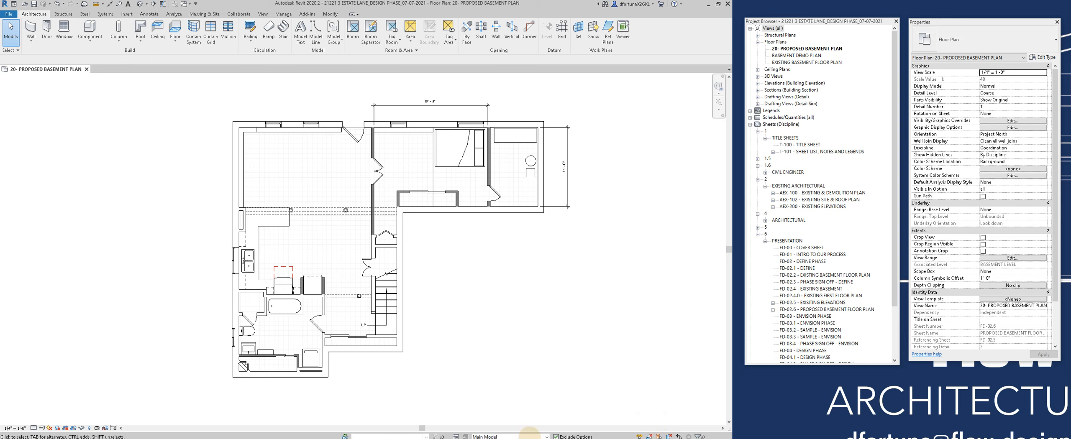
Step: Make FUNCTIONAL BATHROOM the active design option and delete the closet partition walls and door along the bathroom's lower side
left_click(515, 436)
left_click(517, 423)
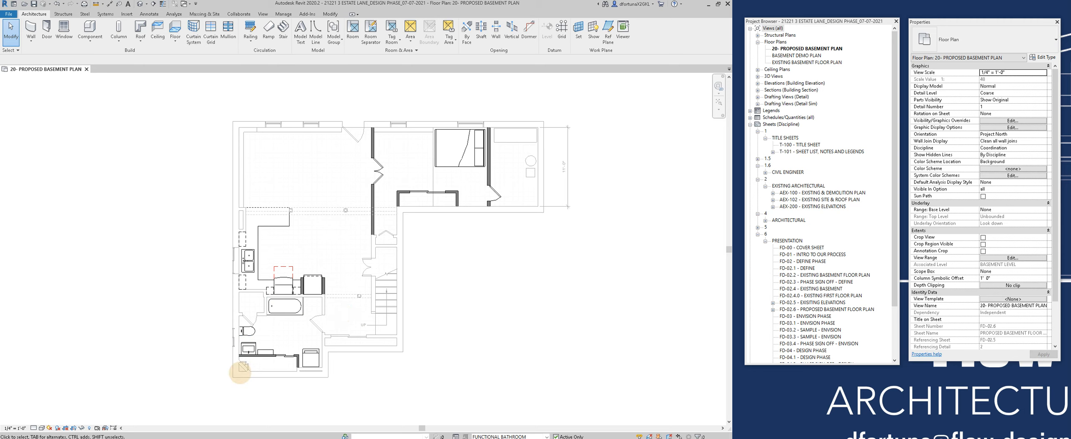
scroll(239, 368, "up", 2)
scroll(244, 365, "down", 2)
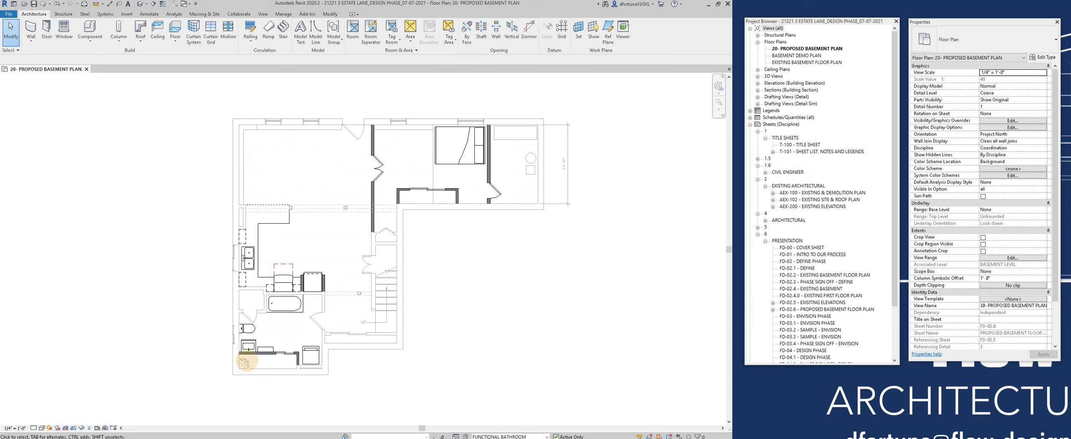
scroll(245, 362, "up", 4)
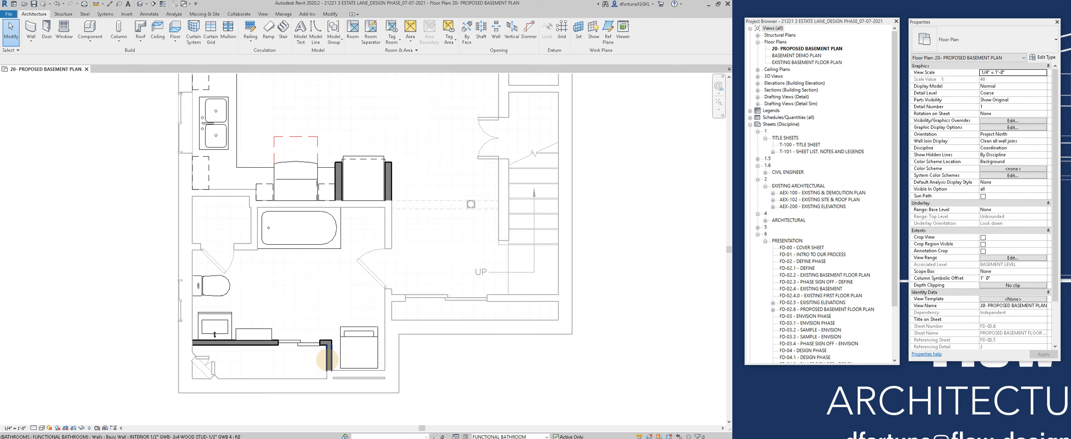
left_click(322, 343)
left_click(283, 343)
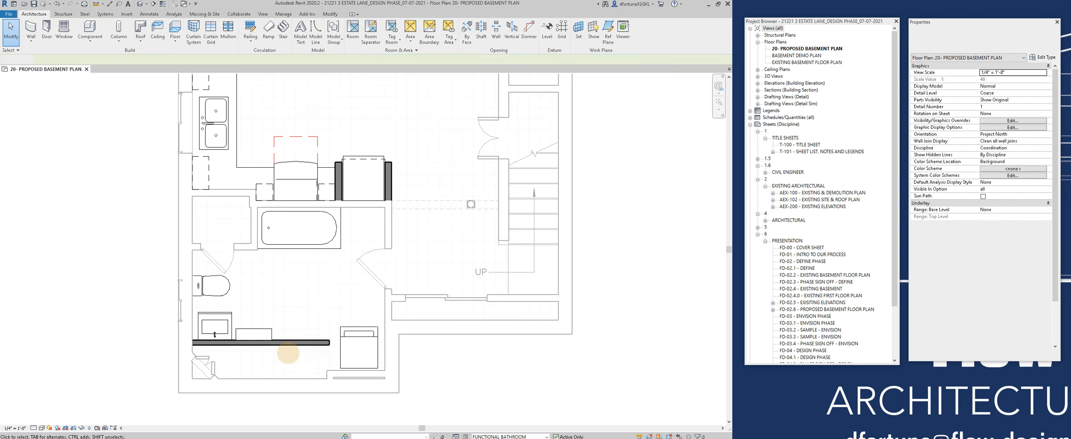
left_click_drag(281, 346, 308, 360)
Step: Rotate the bathroom toilet and move it against the lower exterior wall
left_click(245, 304)
left_click(217, 286)
key("space")
Step: Create a similar Tub-Rectangular-3D from the existing bathtub and place it along the bathroom's lower exterior wall
left_click(301, 249)
key("space")
key("c")
key("s")
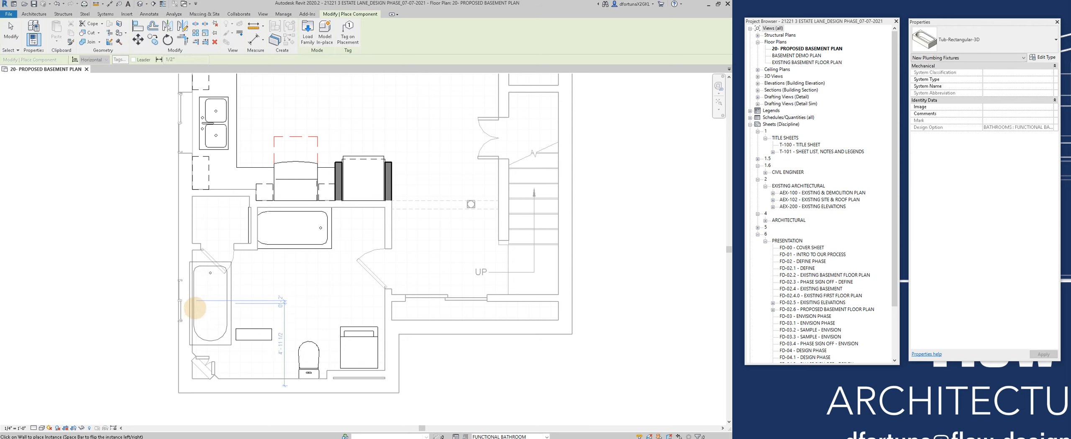
left_click(288, 379)
Step: Close the project without saving its changes, and switch back to Revit with the proposed basement plan
key("ctrl+w")
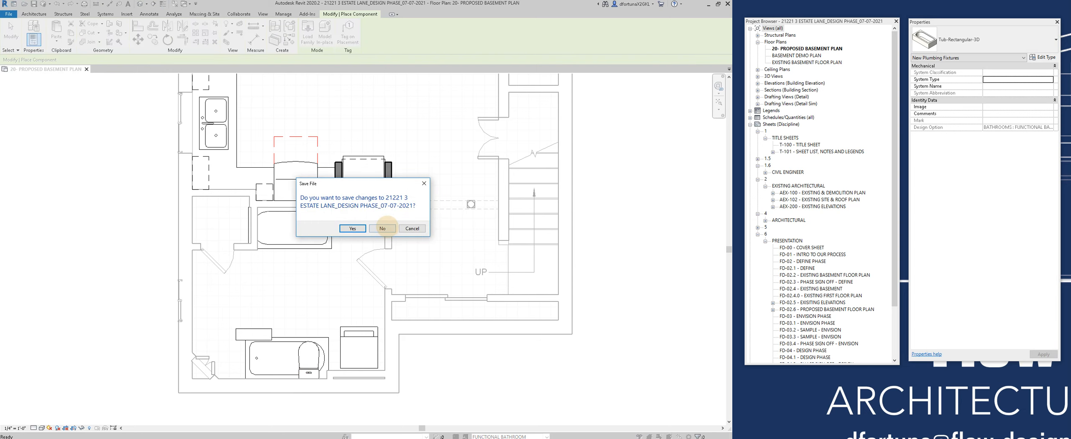
left_click(386, 229)
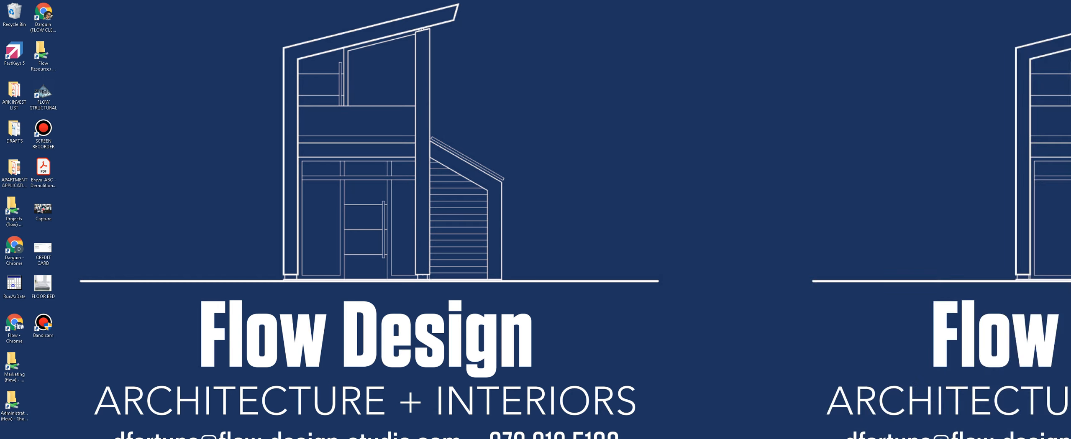
right_click(178, 438)
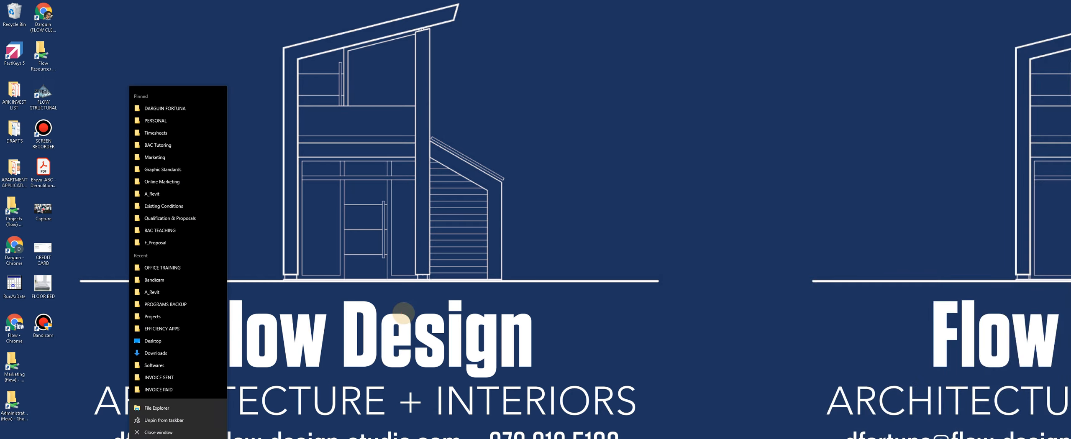
left_click(403, 313)
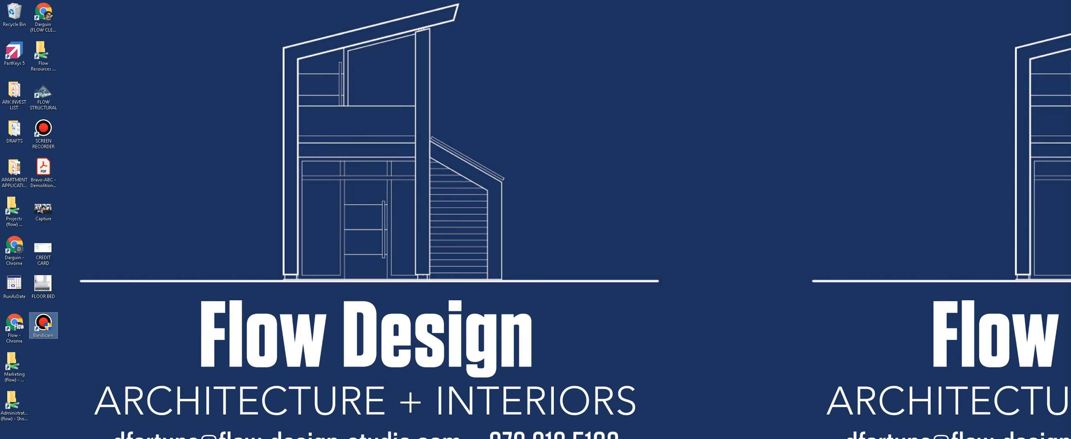
key("alt+Tab")
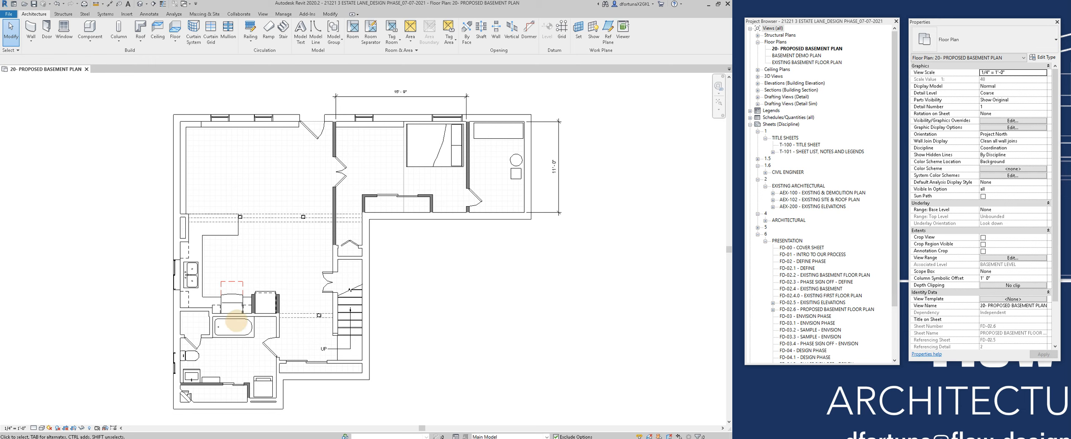
Step: Check the available design options and set the proposed basement plan's phase filter to Show New
left_click(509, 435)
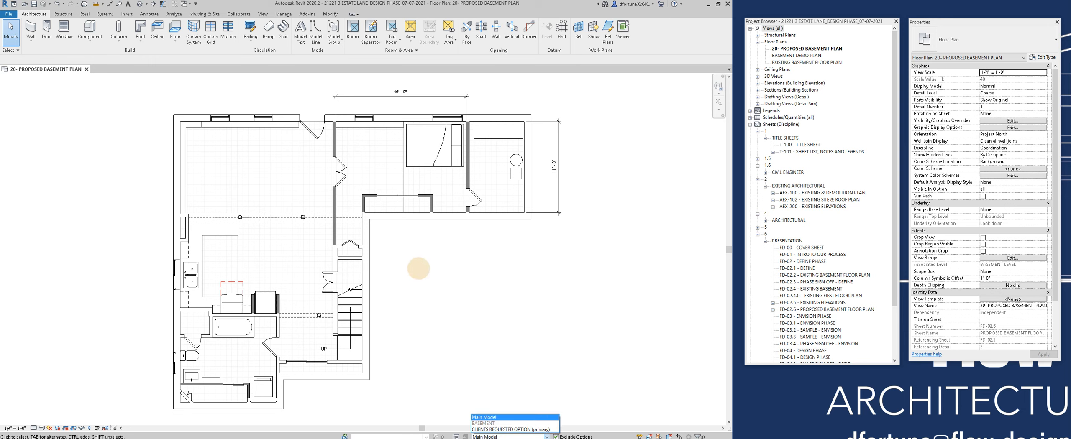
left_click(481, 355)
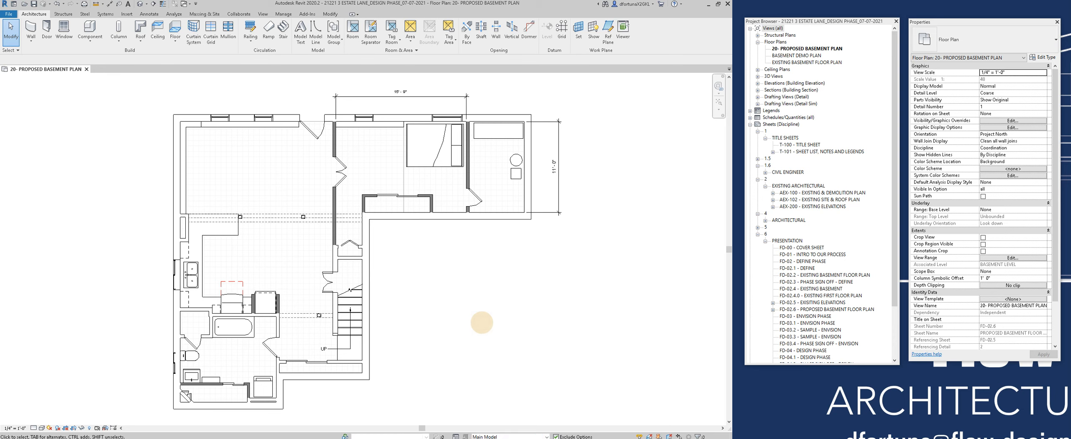
scroll(977, 317, "down", 3)
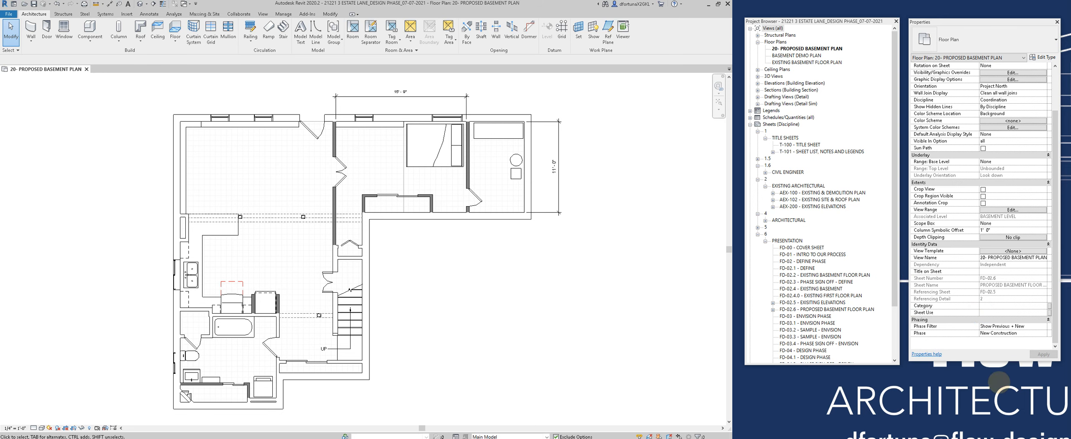
left_click(1043, 327)
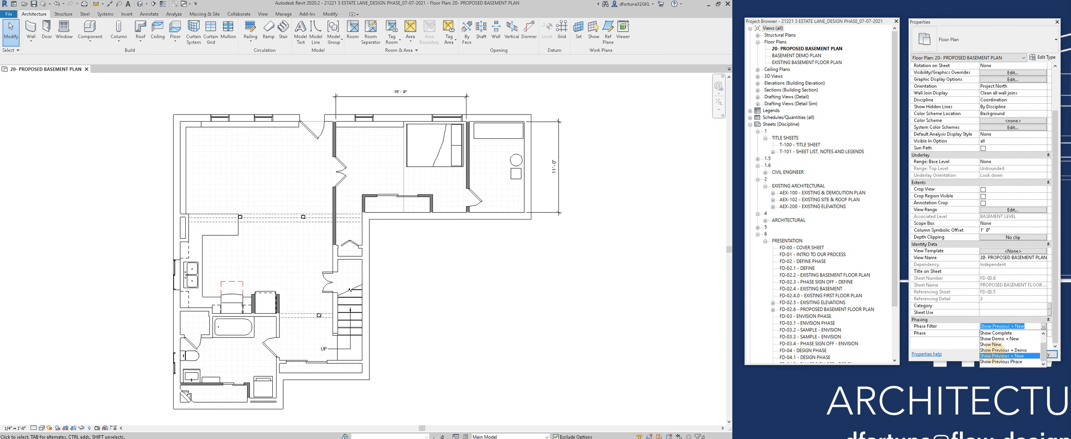
left_click(994, 345)
scroll(593, 337, "down", 2)
Step: Select everything shown in the plan and add it to the BASEMENT set's CLIENTS REQUESTED OPTION (primary), dismissing the warnings
left_click_drag(664, 112, 263, 407)
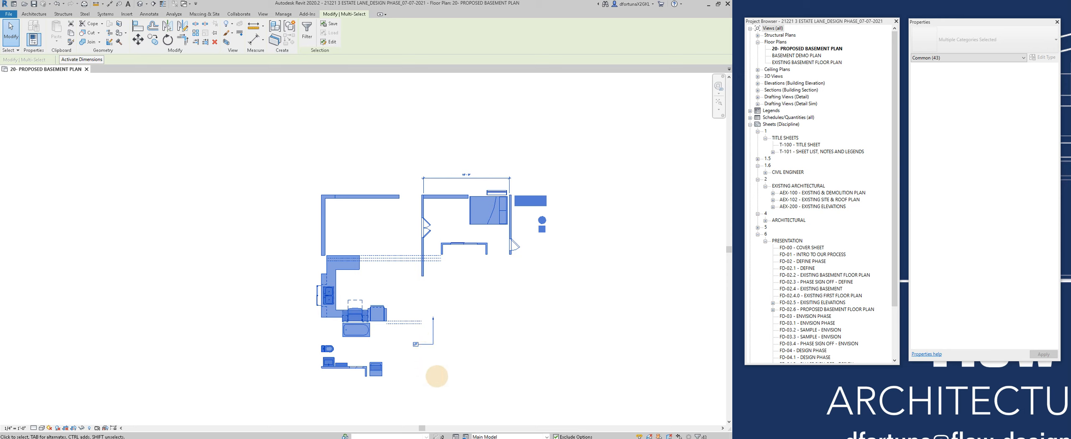
left_click(465, 437)
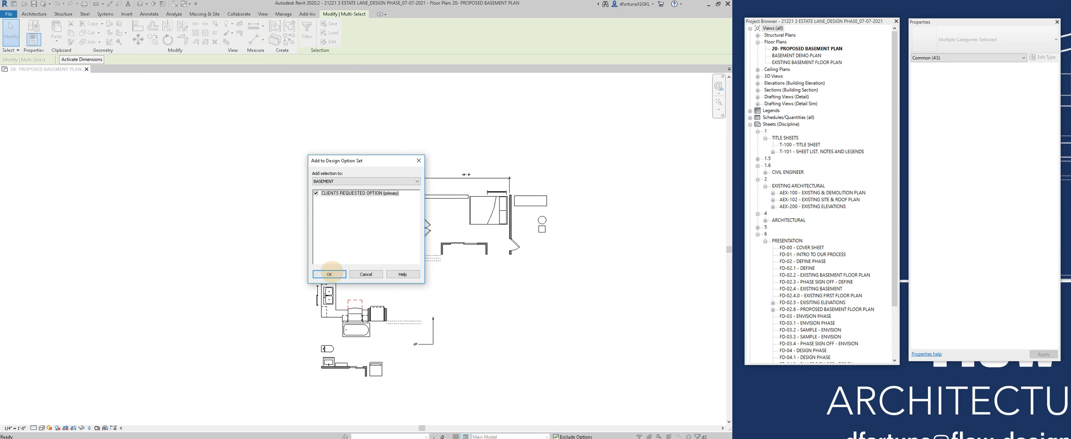
left_click(329, 274)
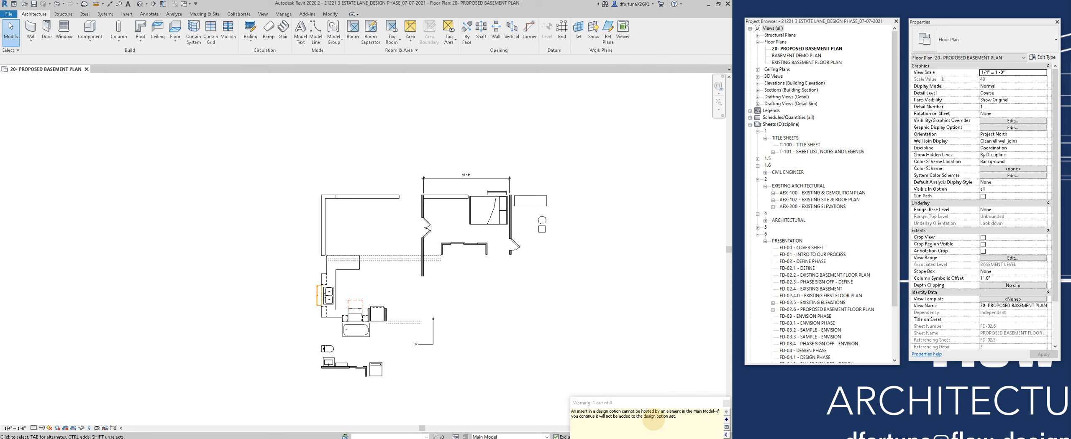
left_click(617, 362)
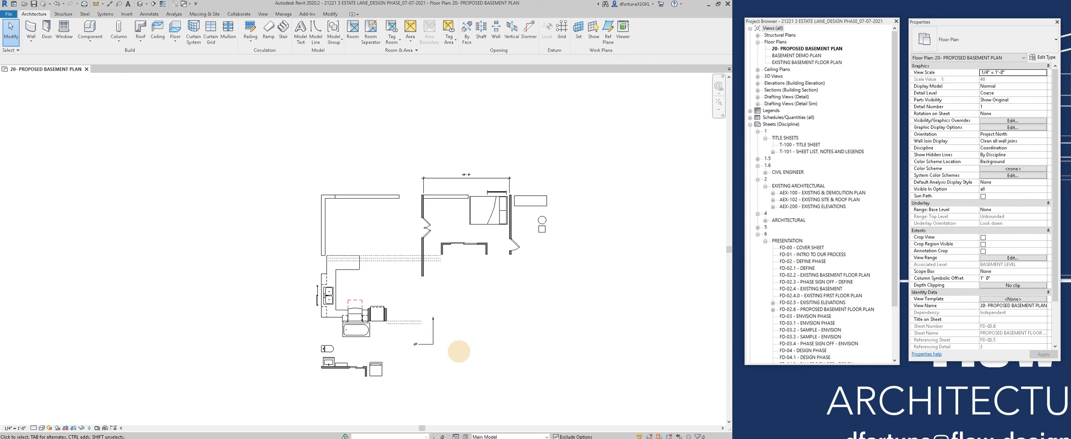
Step: Inspect the stair's text note and the bedroom's overall dimension to see which elements remain selectable in the main model
scroll(1025, 324, "down", 1)
scroll(1025, 324, "down", 2)
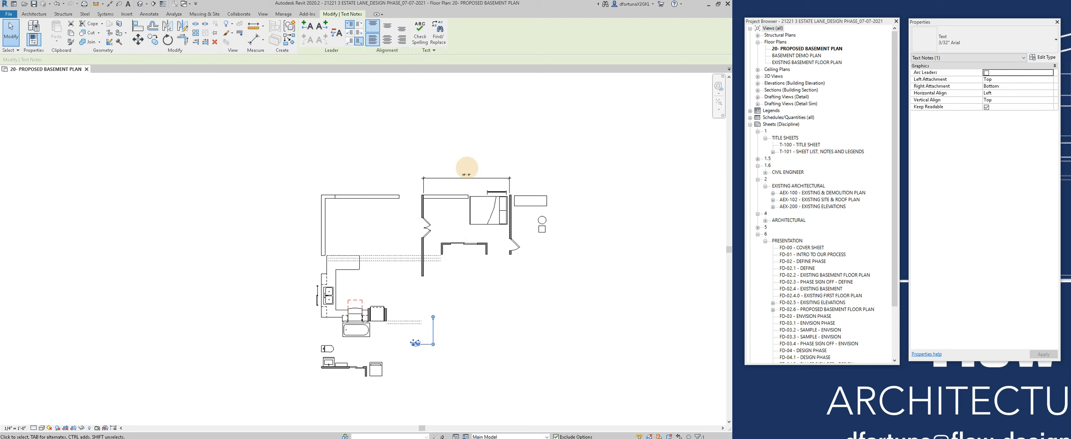
left_click(468, 174)
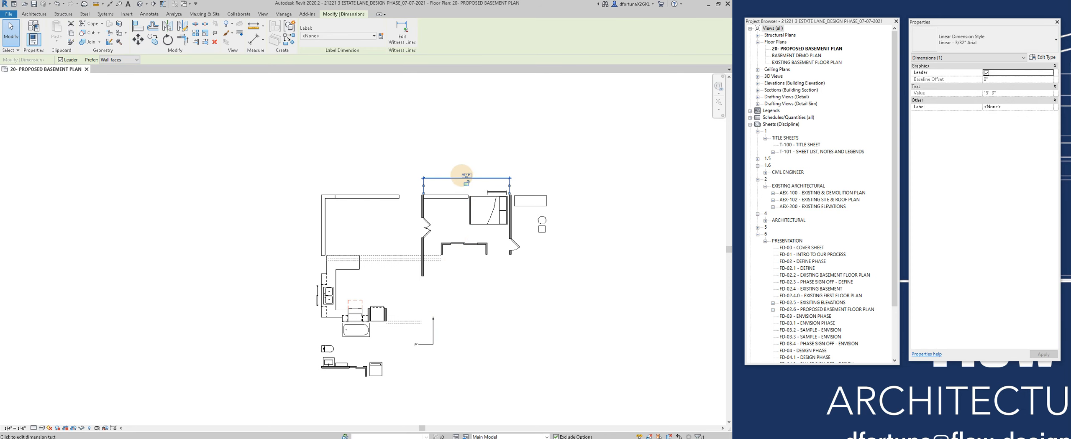
key("Escape")
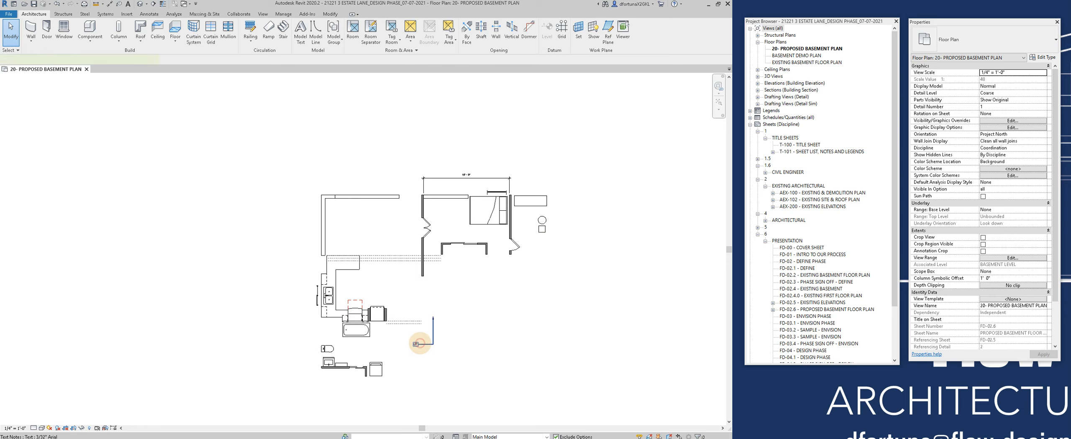
left_click(416, 344)
left_click(484, 328)
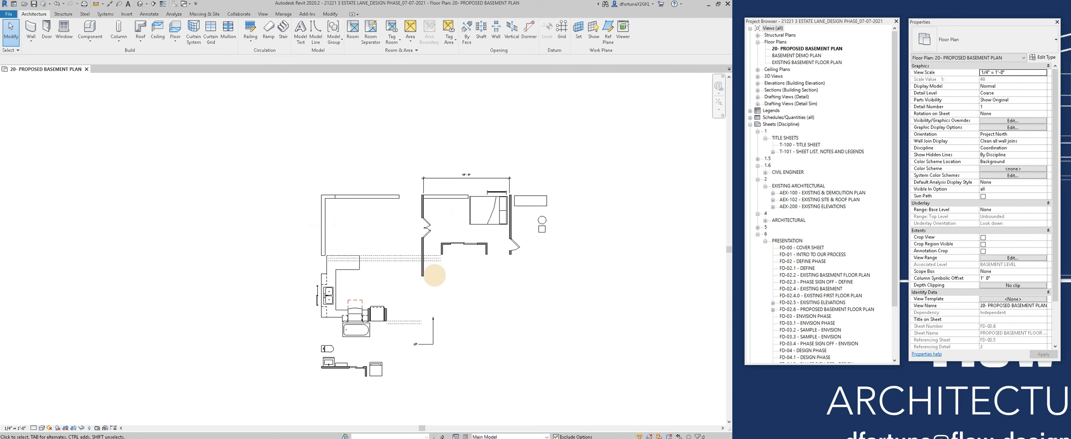
Step: Select all elements still in the main model, review their categories in the Filter dialog, and clear the selection
left_click_drag(616, 137, 193, 413)
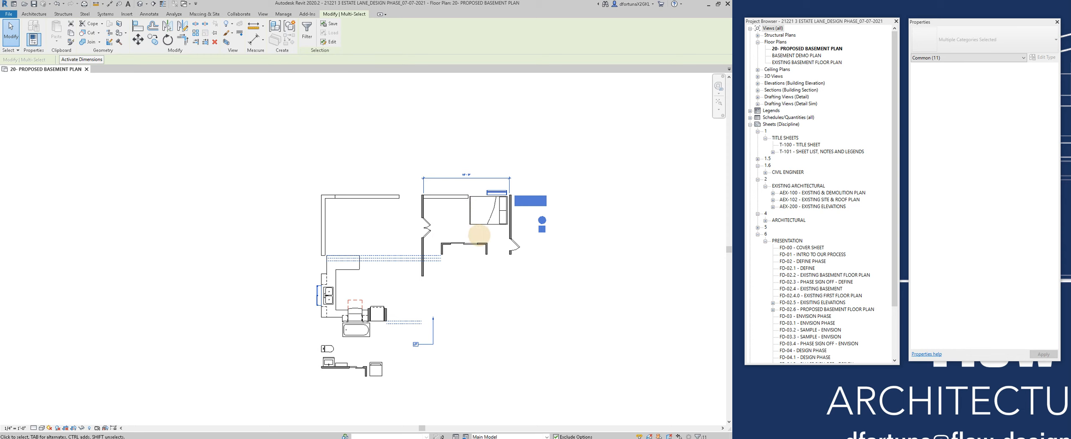
left_click(307, 31)
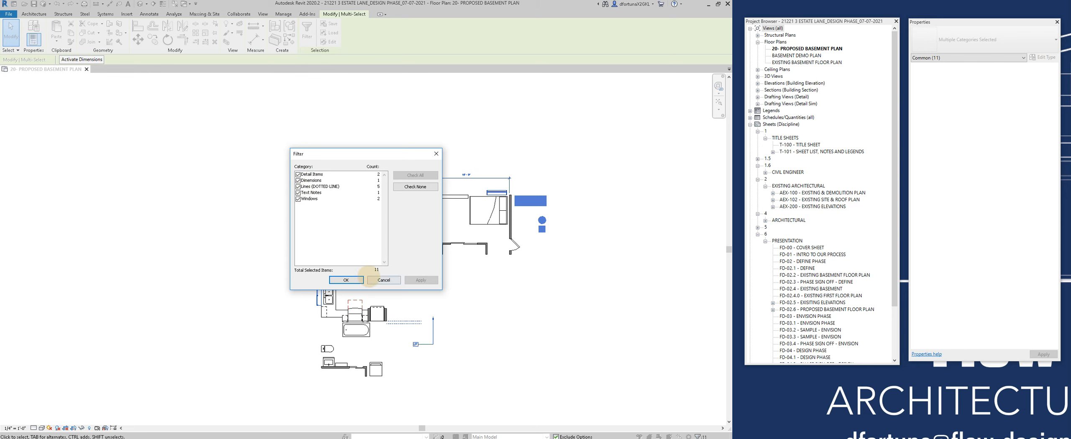
left_click(384, 280)
left_click(546, 342)
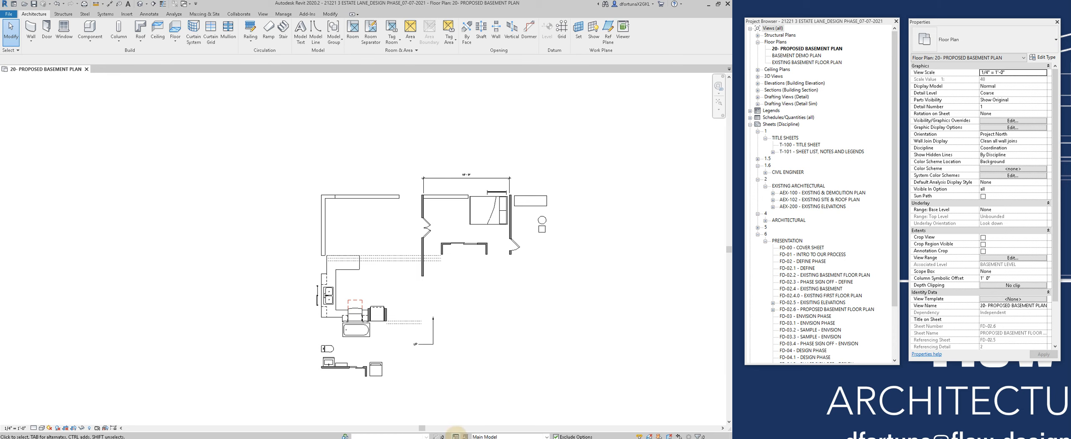
Step: Set the proposed basement plan's phase filter to Show Previous + New
left_click(487, 436)
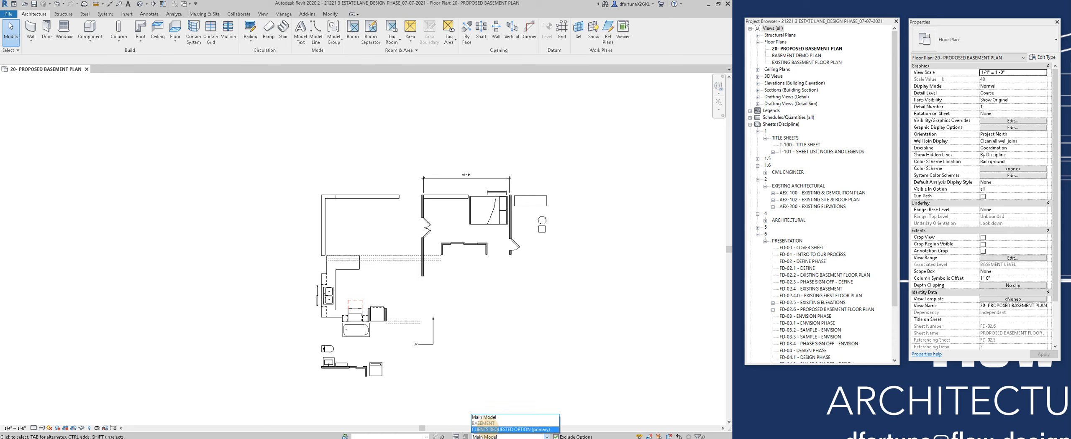
left_click(481, 330)
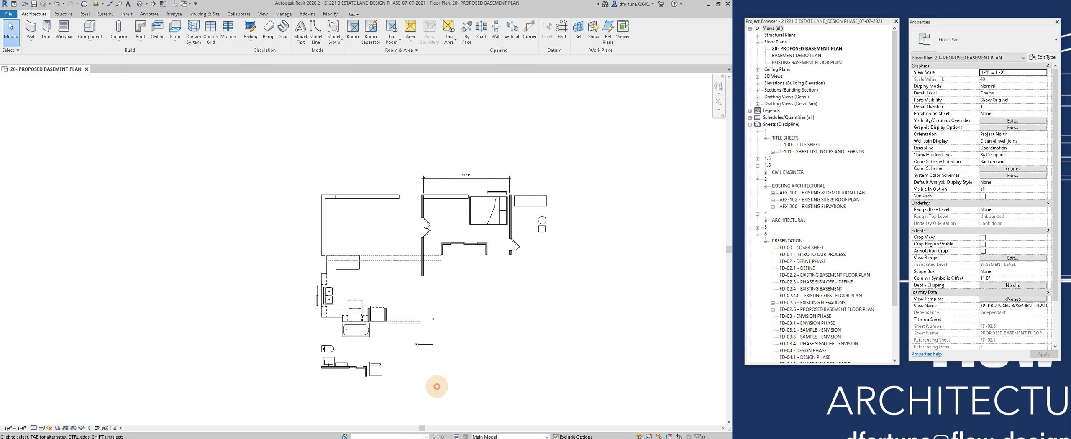
scroll(1048, 318, "down", 3)
left_click(1040, 326)
left_click(1043, 326)
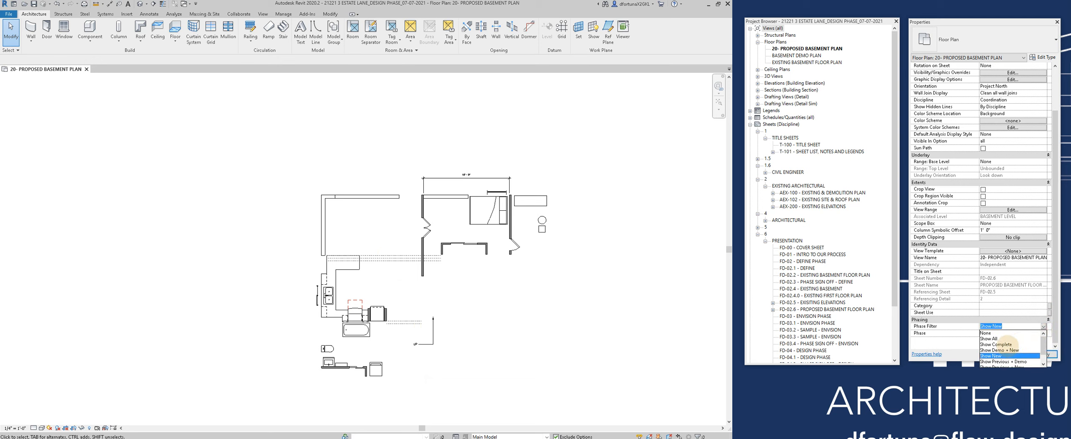
scroll(1006, 342, "down", 1)
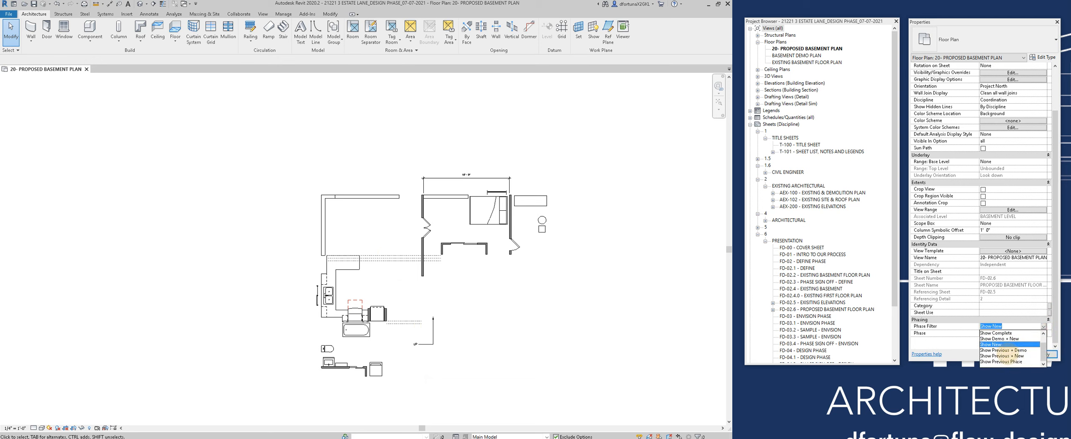
left_click(1004, 356)
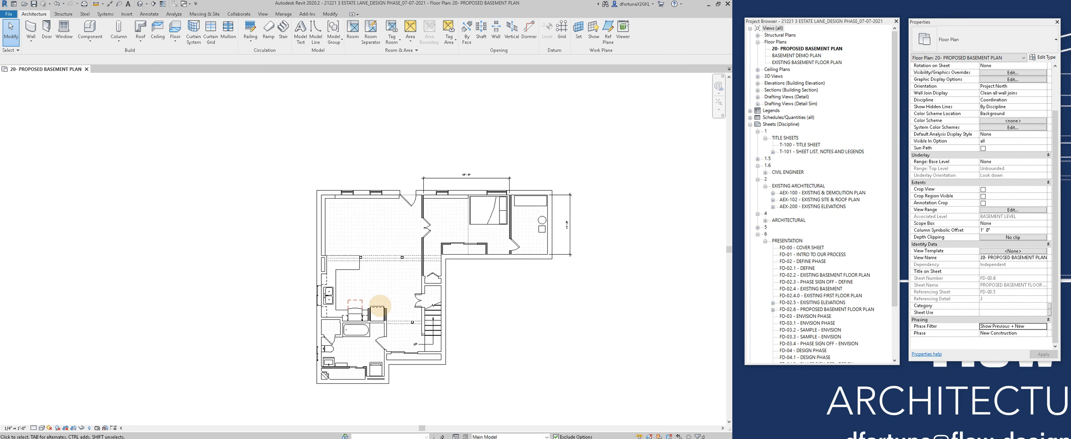
Step: Compare the plan with CLIENTS REQUESTED OPTION (primary) active against the Main Model, ending back in the Main Model
left_click(501, 436)
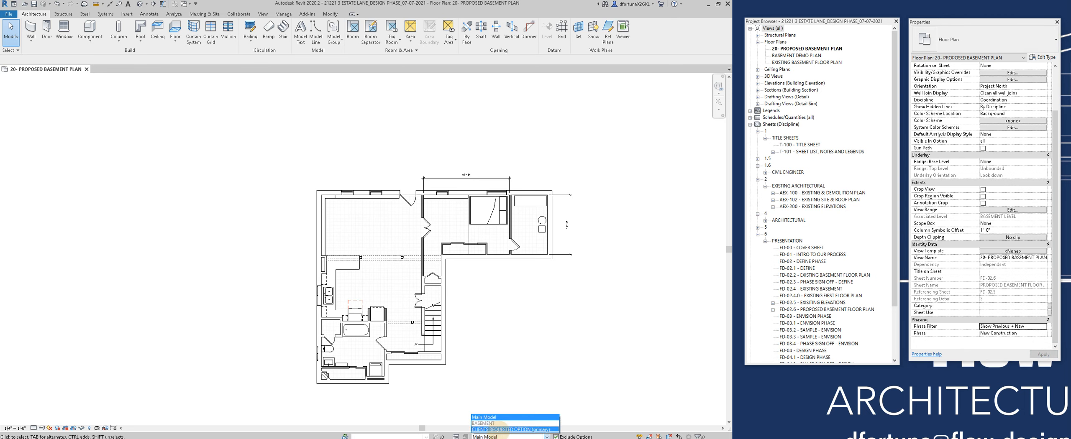
left_click(500, 418)
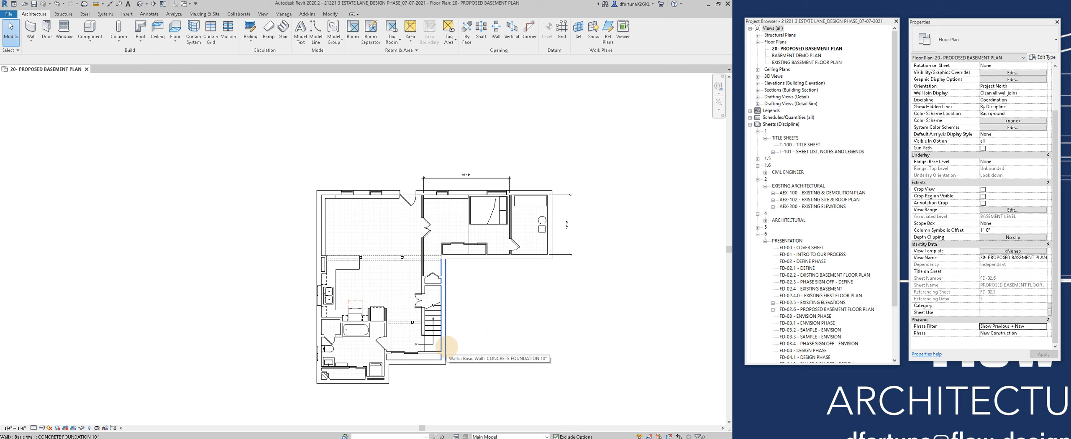
left_click(488, 436)
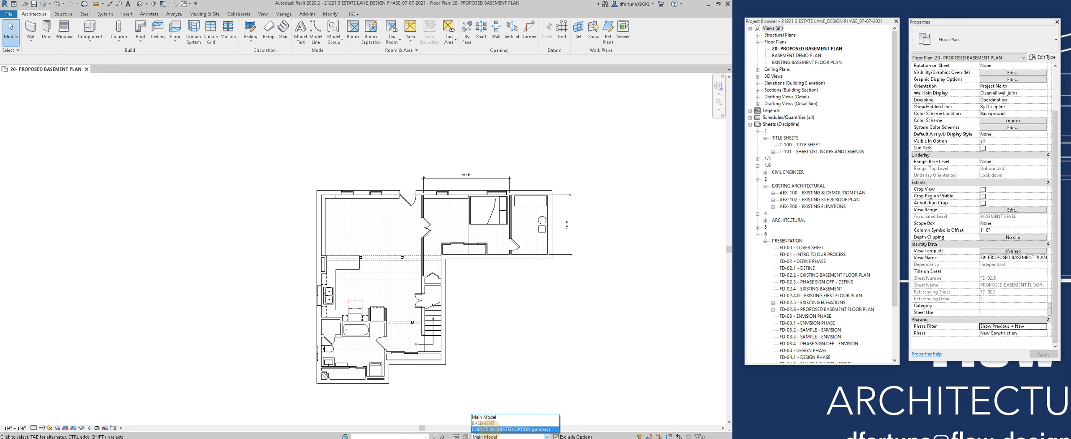
left_click(502, 430)
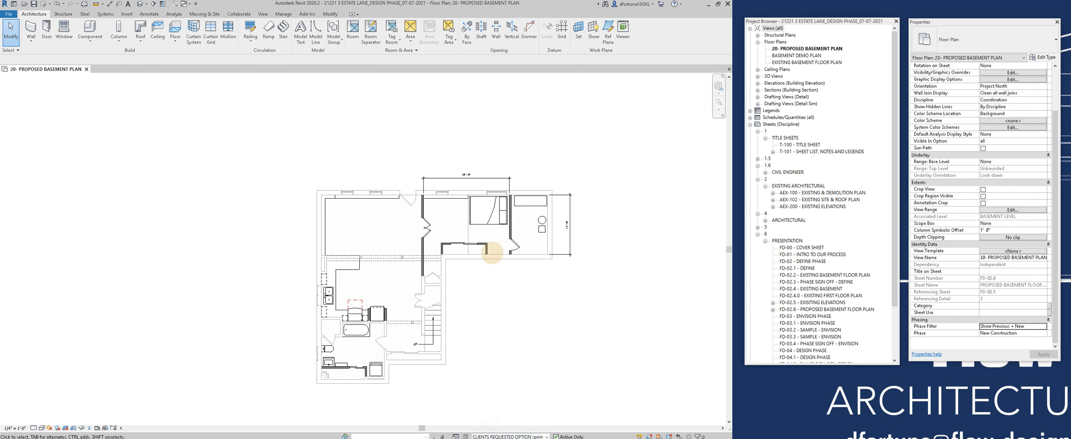
left_click(518, 435)
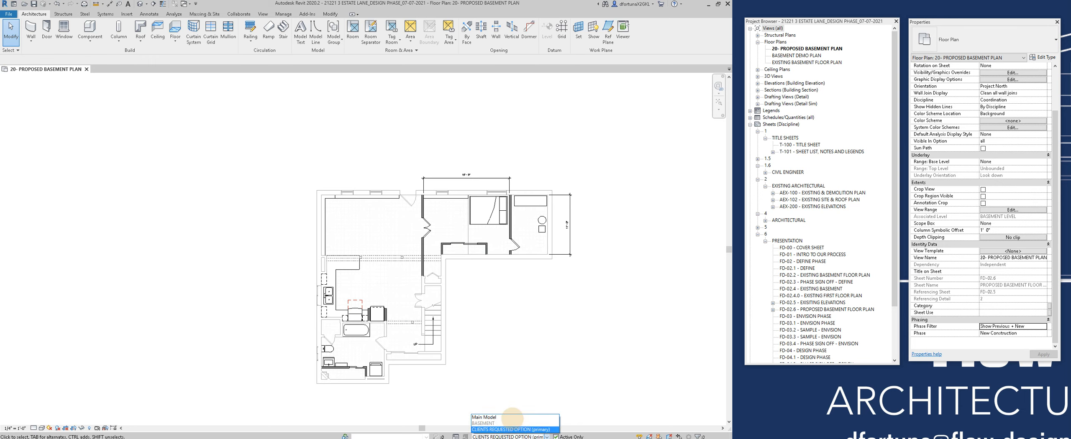
left_click(494, 408)
Step: Duplicate the BASEMENT set's CLIENTS REQUESTED OPTION and rename the copy FLOW OPTION
left_click(456, 436)
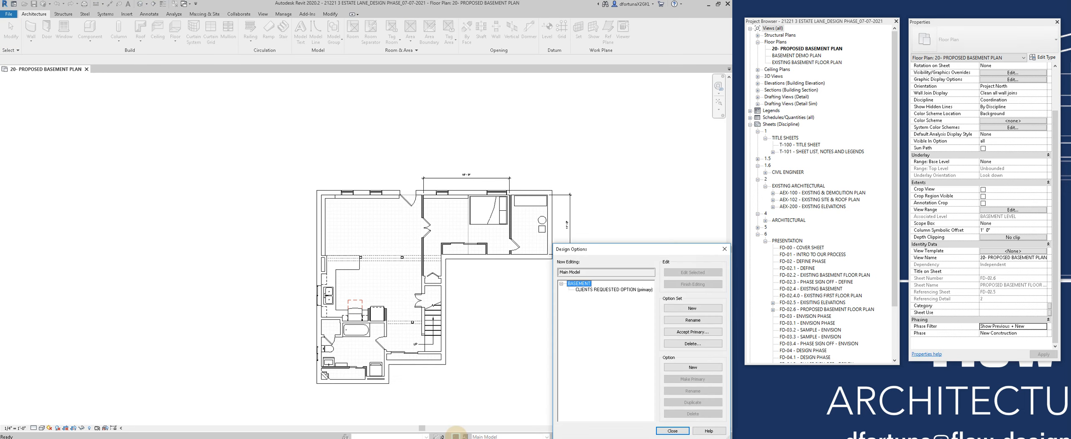
left_click(588, 289)
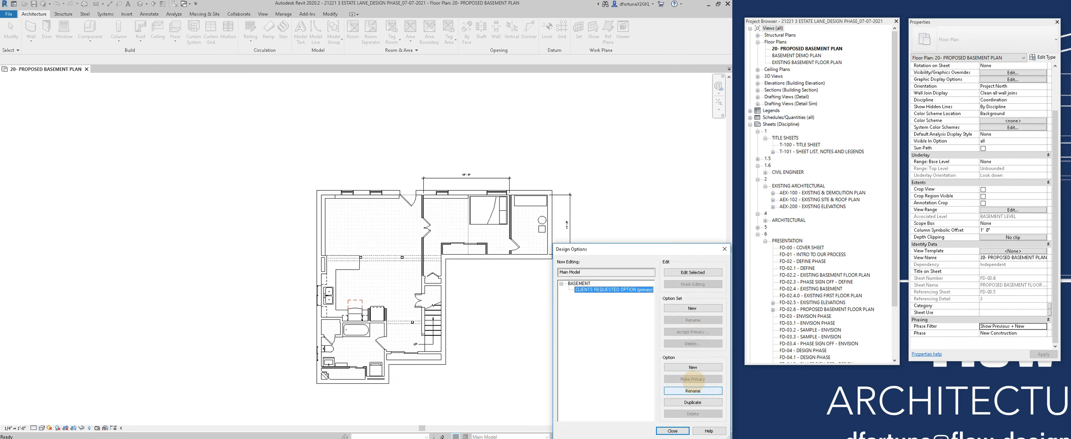
left_click(682, 403)
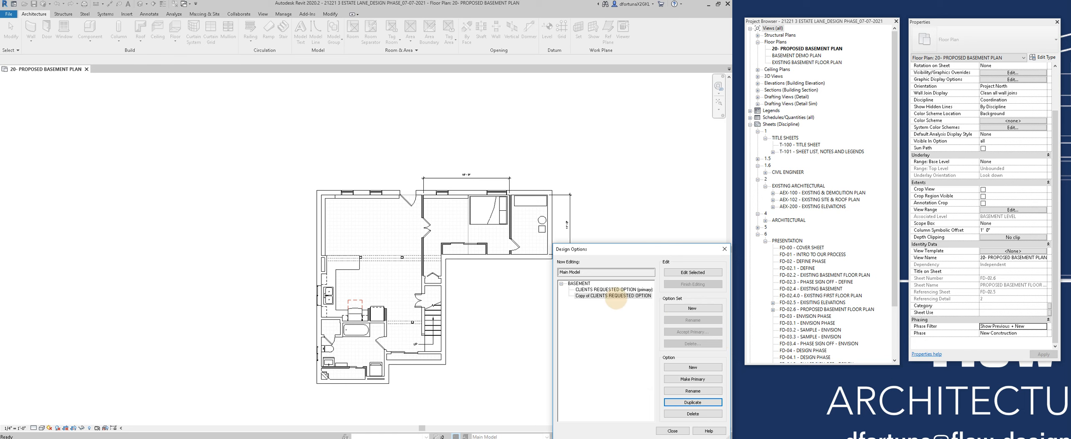
left_click(615, 296)
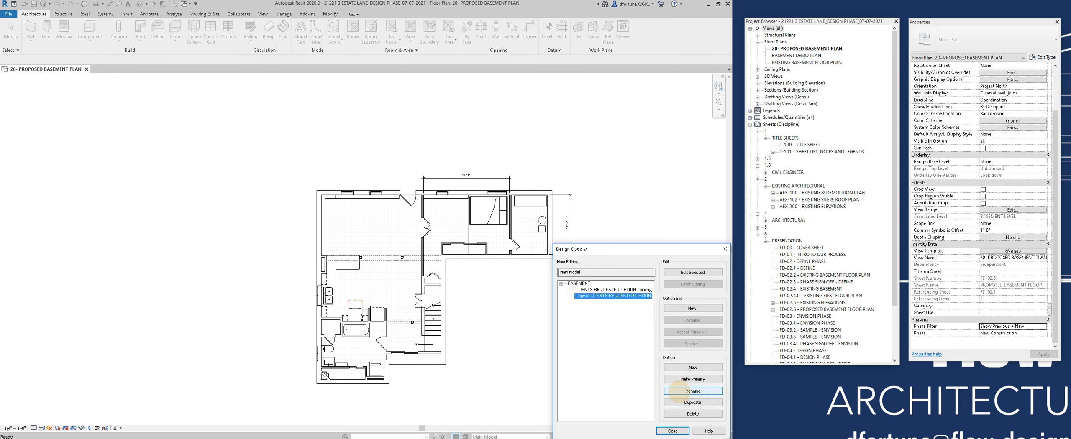
left_click(693, 391)
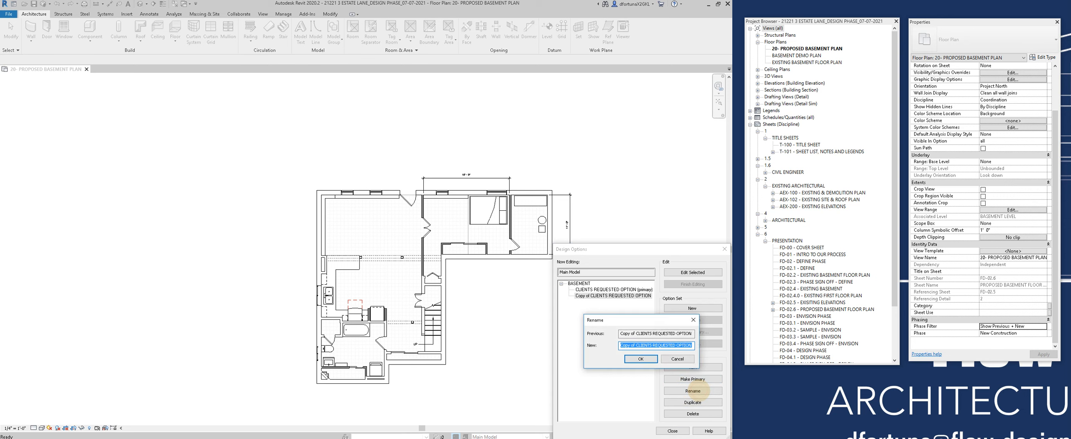
type("FLOW OPTION")
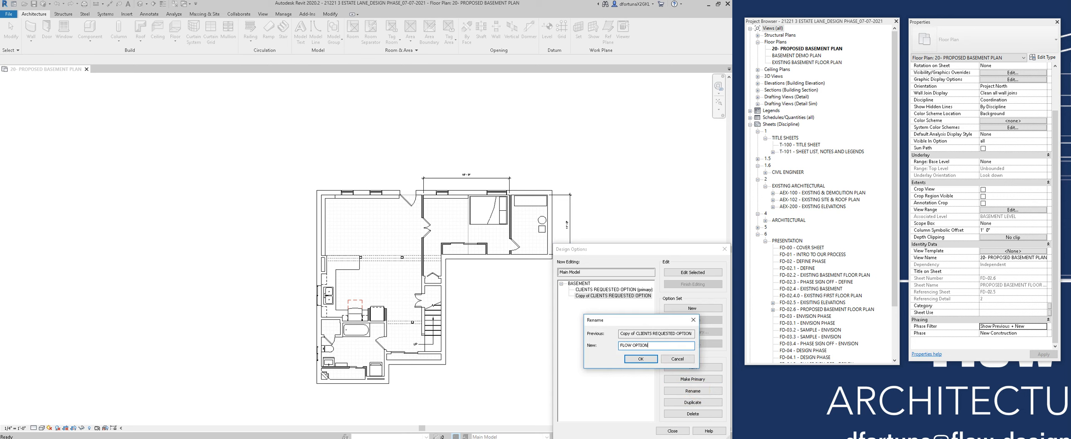
key("Return")
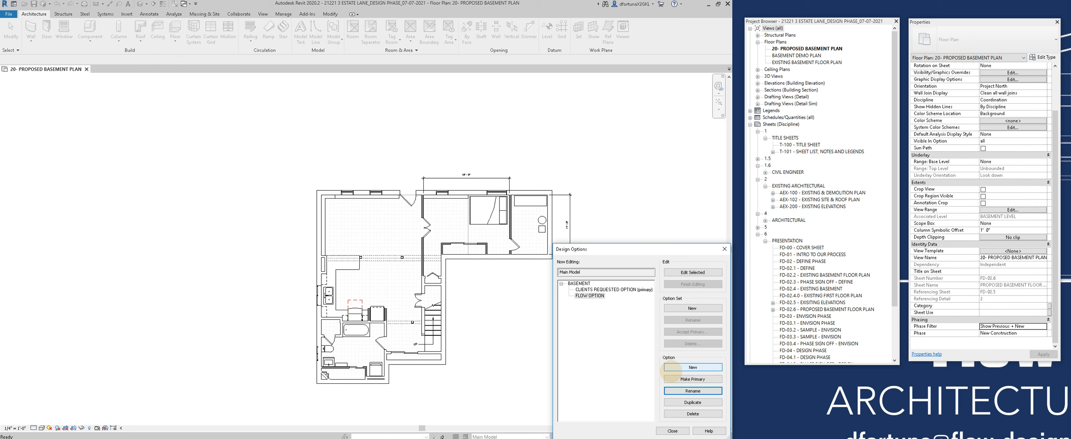
left_click(584, 297)
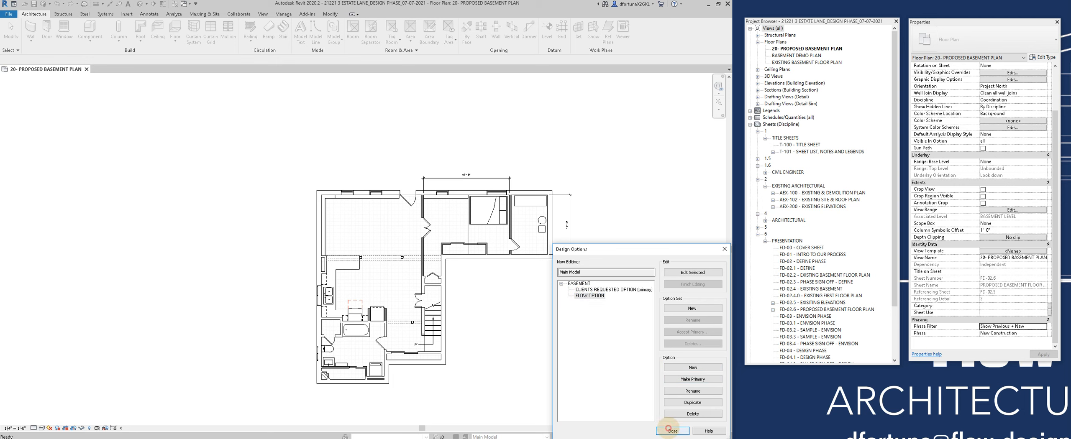
left_click(672, 431)
Step: Make FLOW OPTION active and move the washer-dryer stack up to the end of the bathroom's bathtub
left_click(519, 437)
left_click(498, 413)
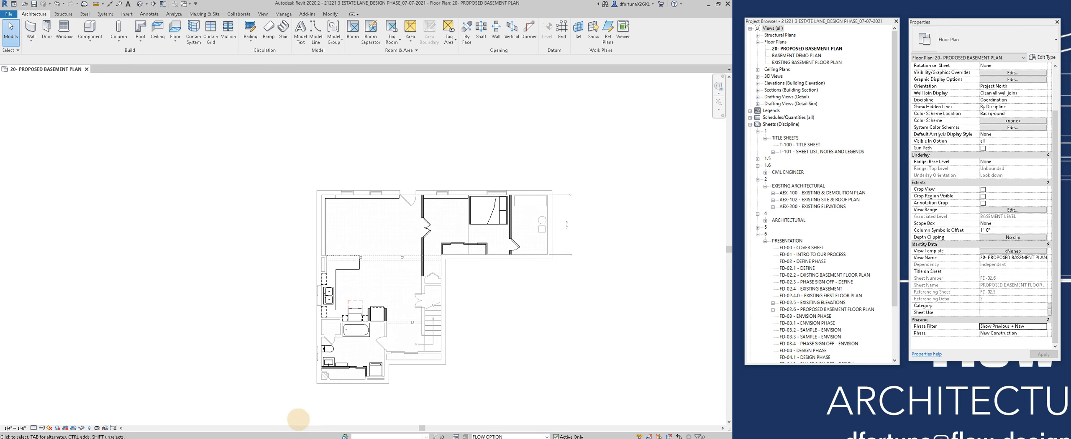
scroll(318, 404, "up", 3)
left_click(423, 329)
key("space")
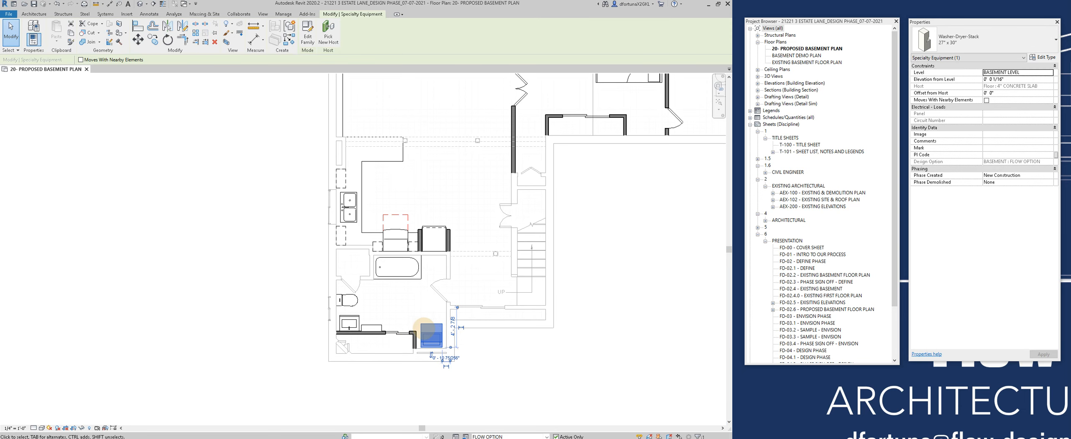
left_click_drag(424, 323, 425, 255)
Step: Place a similar Tub-Rectangular-3D against the bathroom's bottom wall and save the changes to the project
left_click(418, 268)
key("c")
key("s")
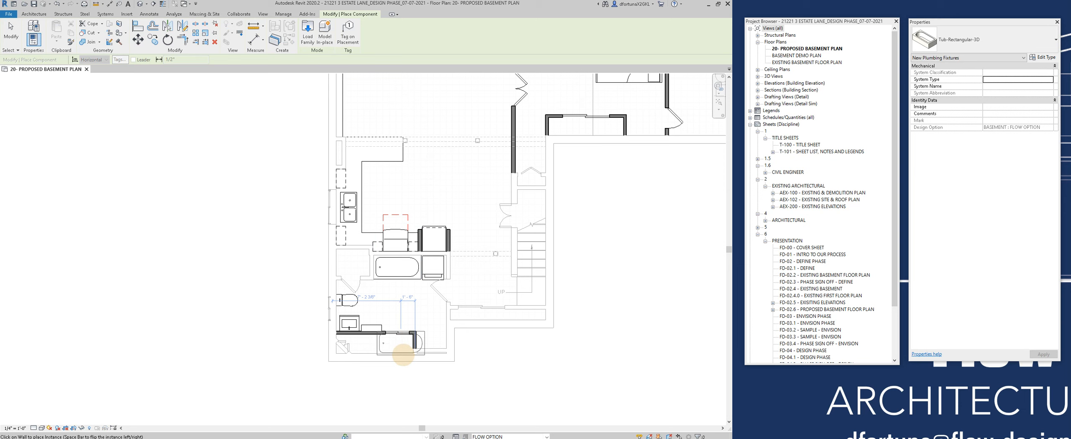
left_click(399, 352)
key("ctrl+w")
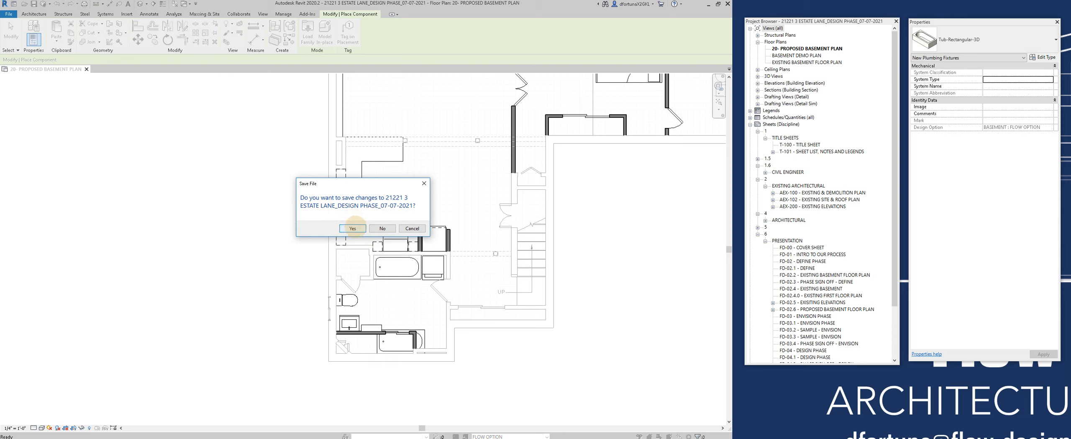
left_click(353, 228)
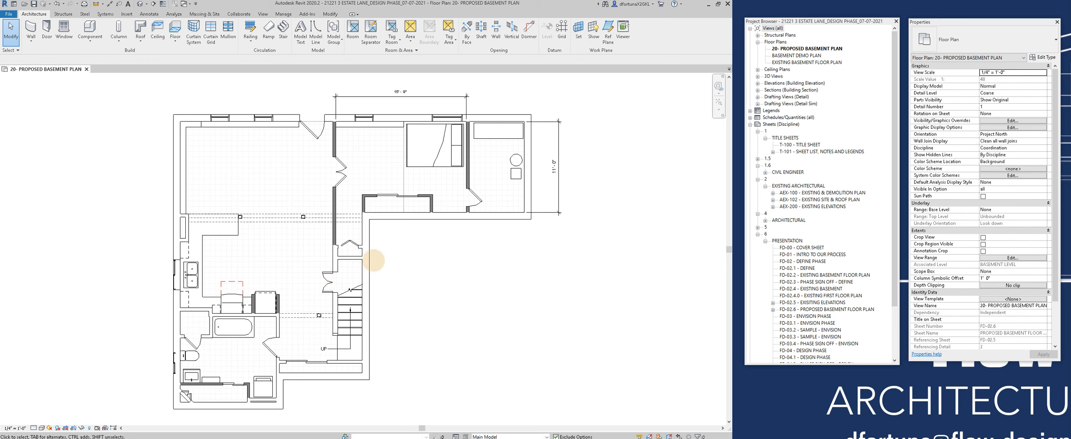
Step: Inspect the added bathtub's design option with FLOW OPTION active, and return to the Main Model
left_click(489, 437)
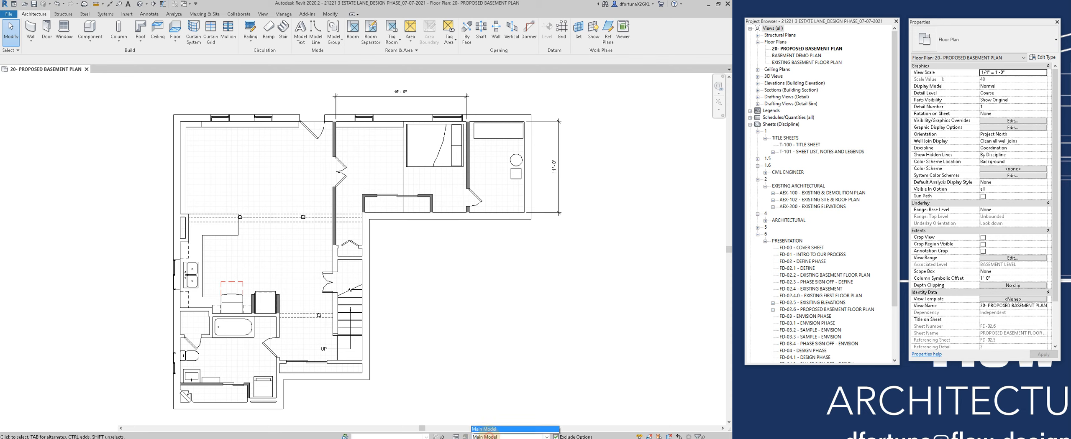
left_click(488, 429)
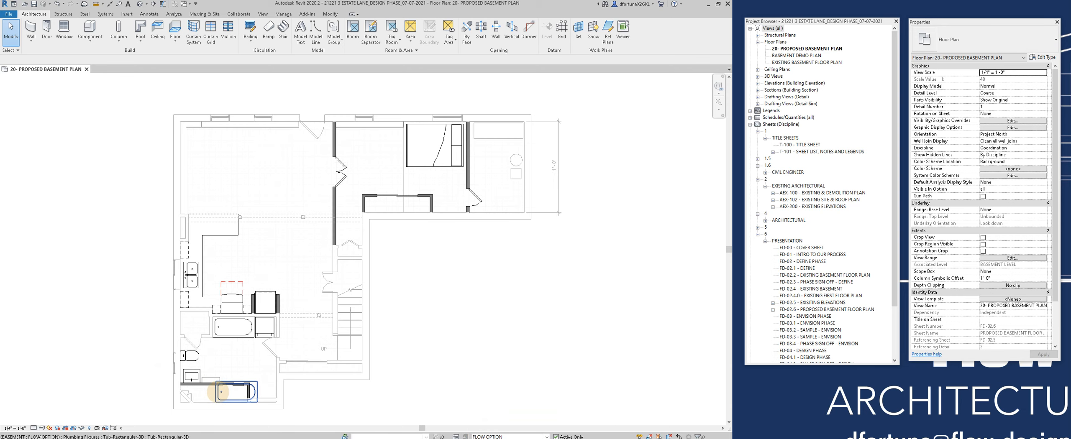
left_click(218, 390)
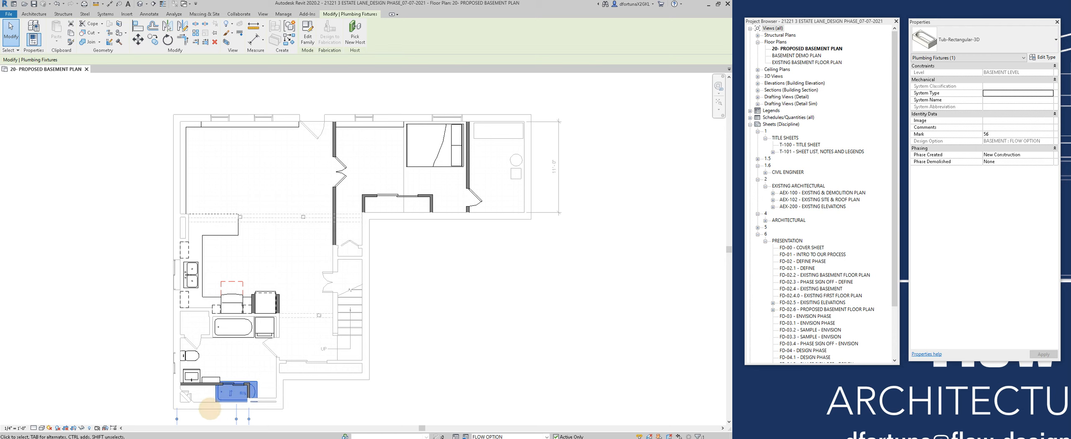
left_click(517, 435)
left_click(504, 412)
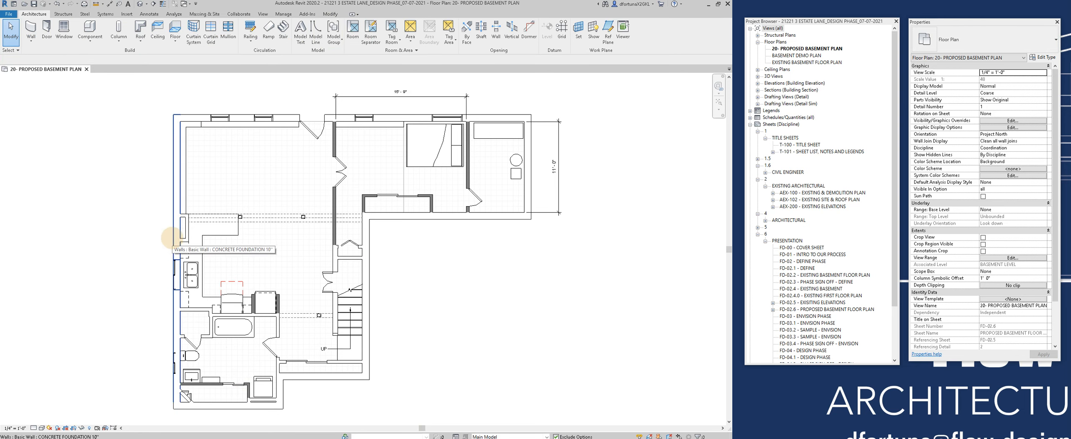
Step: Try to add the plan's left foundation wall and its windows to the design option set, reviewing the errors
left_click(172, 239)
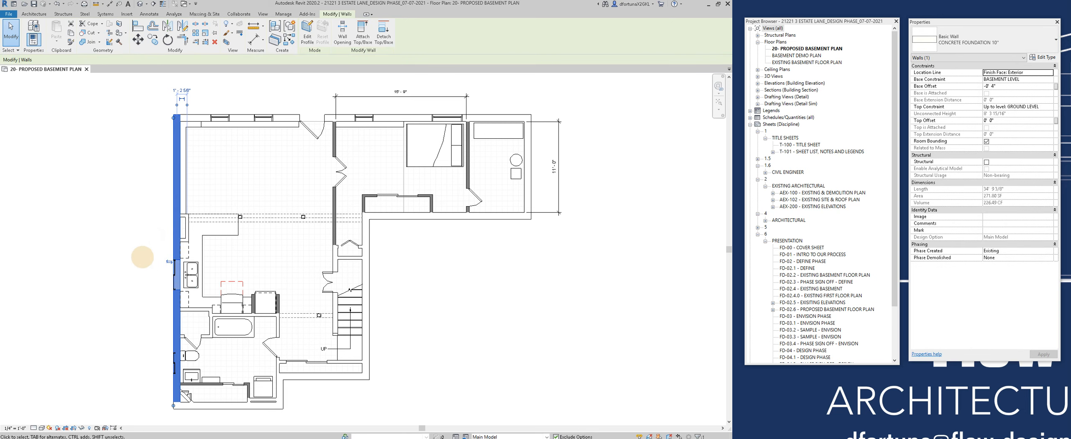
left_click(175, 274, "ctrl")
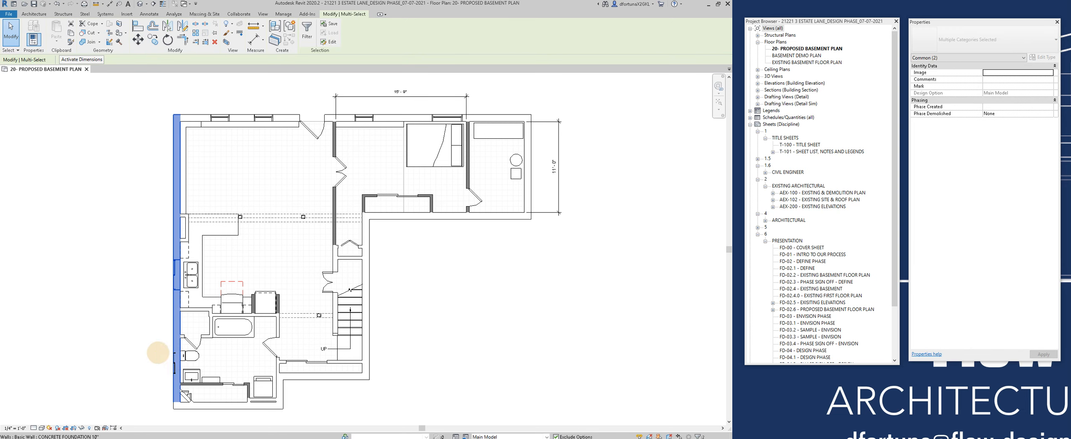
left_click(174, 365, "ctrl")
left_click(466, 437)
left_click(326, 273)
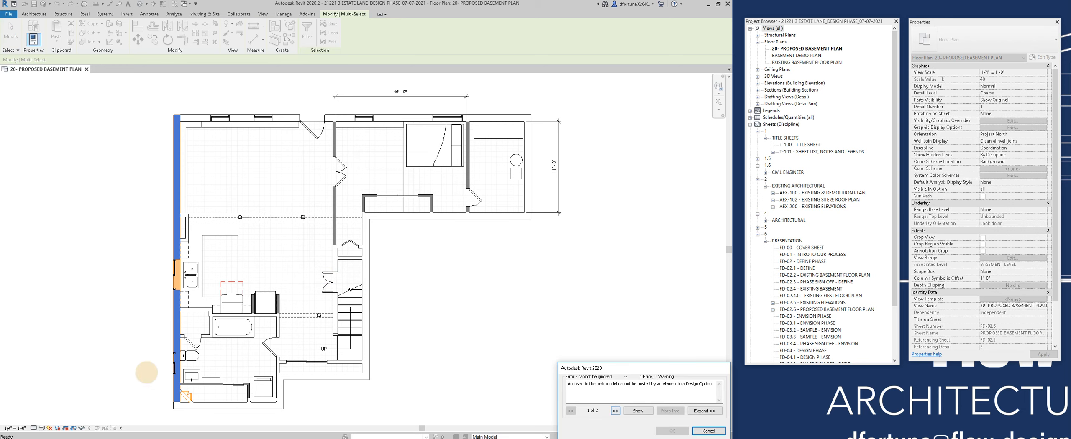
left_click(615, 411)
left_click(708, 431)
Step: In FLOW OPTION, remove the bathroom's closet walls and vanity sink, and move the small casework unit to the bottom wall
left_click(498, 435)
left_click(498, 428)
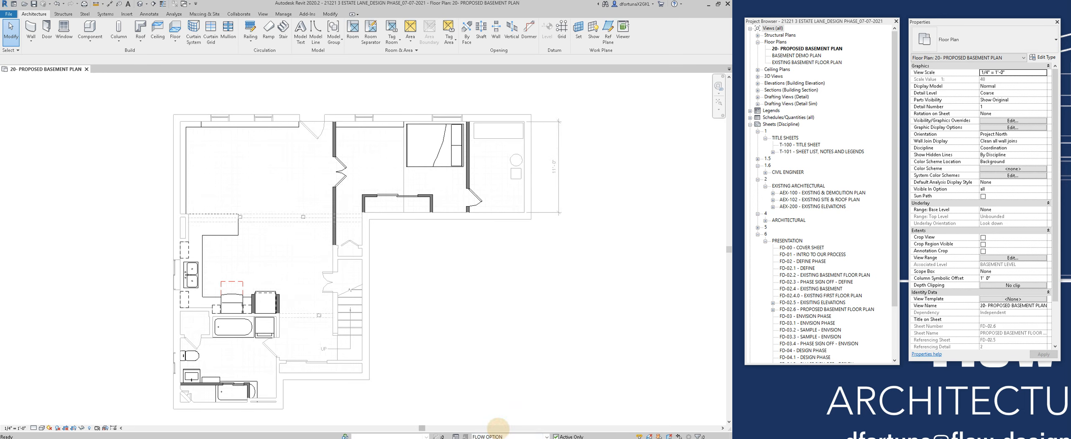
scroll(199, 384, "up", 1)
left_click(222, 377)
left_click_drag(221, 376, 209, 402)
key("Escape")
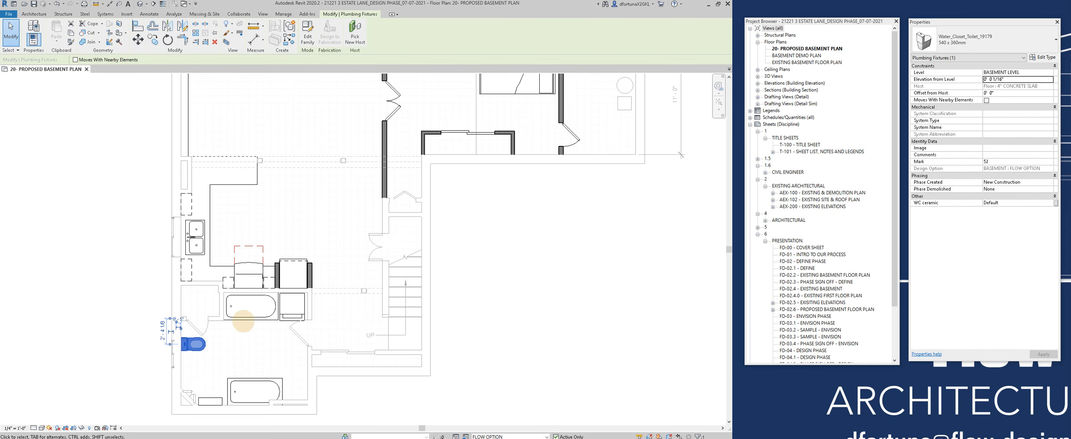
Step: Delete the upper bathtub and place a similar toilet in its spot beside the washer-dryer stack, keeping the project open
left_click(246, 311)
key("Delete")
left_click(194, 344)
right_click(194, 344)
left_click(242, 234)
left_click(244, 294)
key("ctrl+w")
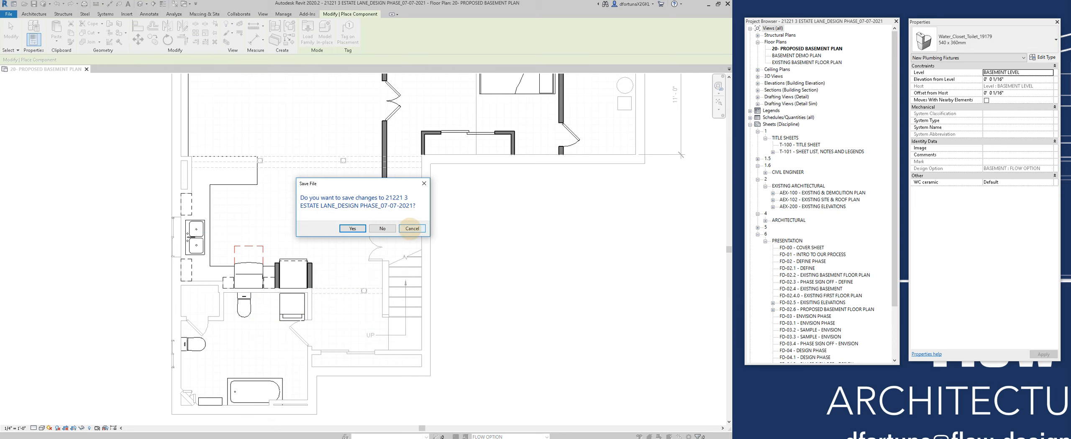
left_click(411, 228)
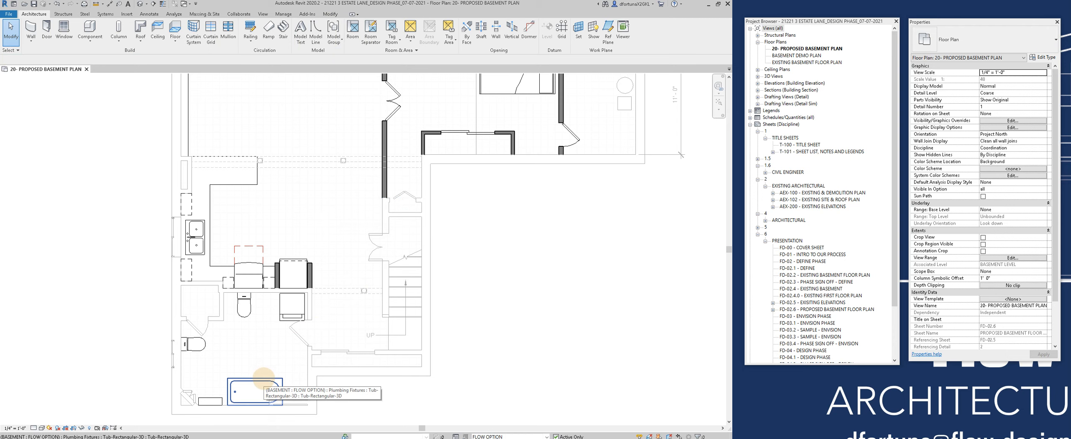
Step: Delete the original toilet on the bathroom's left wall
left_click(263, 378)
scroll(263, 379, "up", 2)
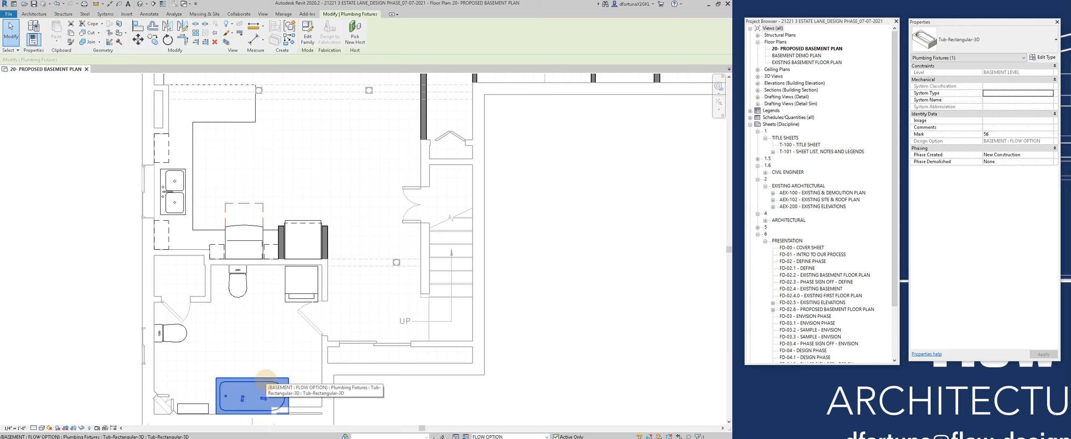
left_click(196, 409)
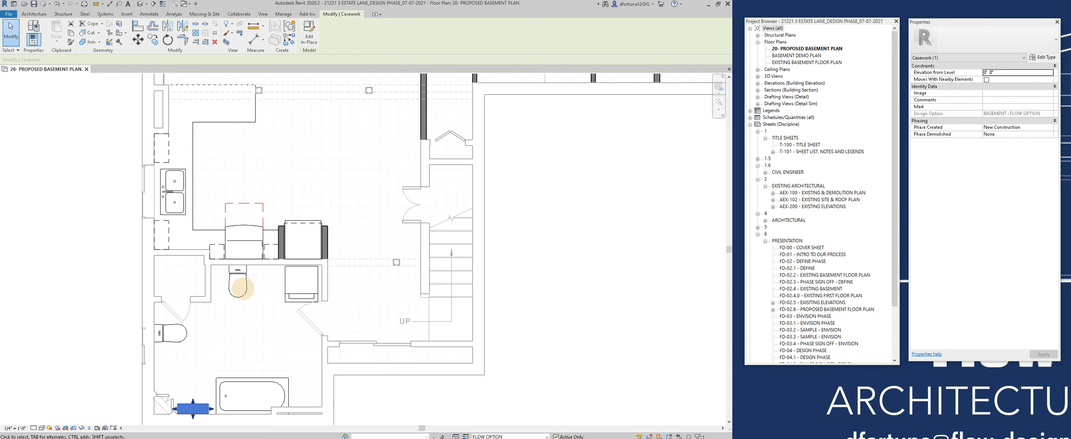
left_click(180, 337)
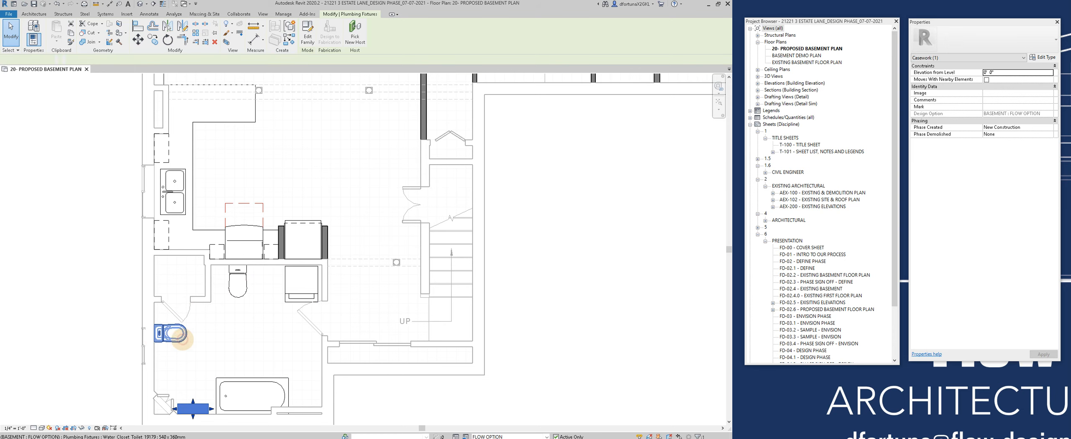
key("Delete")
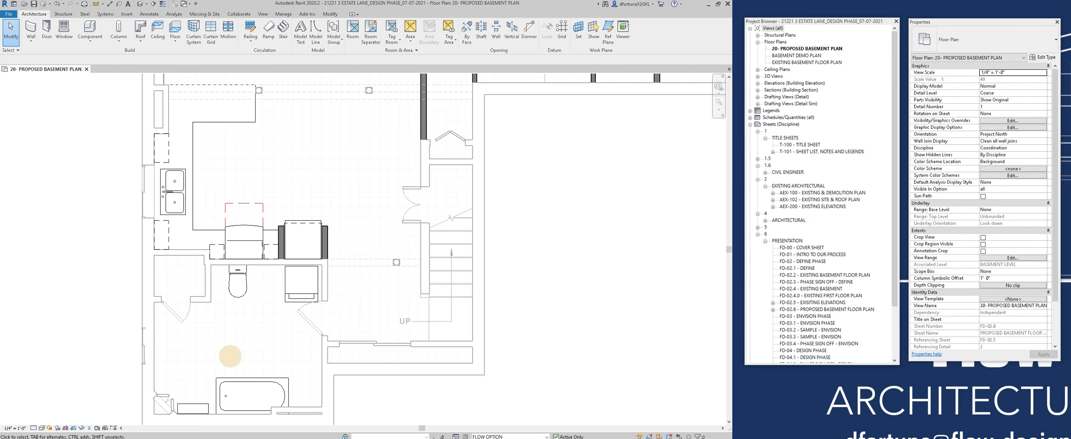
Step: Draw an L-shaped interior wall, about 3' 3" wide, around the bathroom's lower-left corner in FLOW OPTION
scroll(230, 357, "down", 3)
key("w")
key("a")
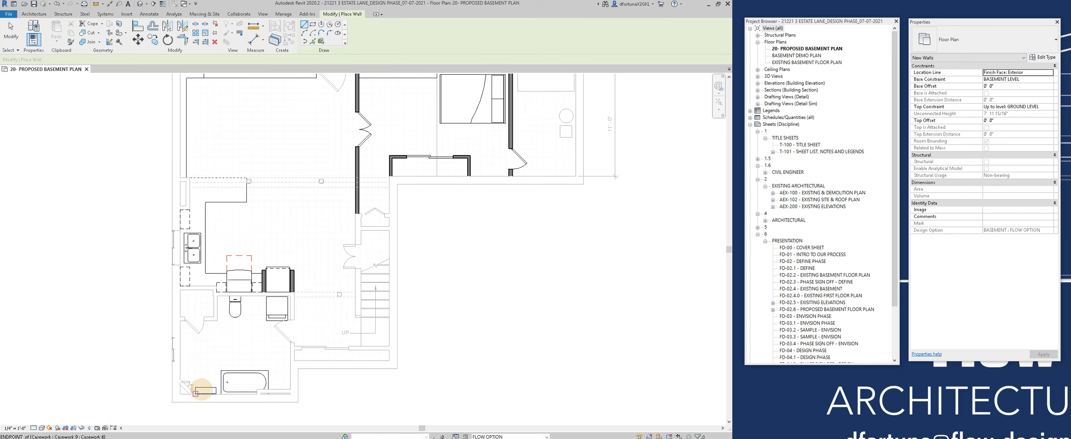
left_click(206, 366)
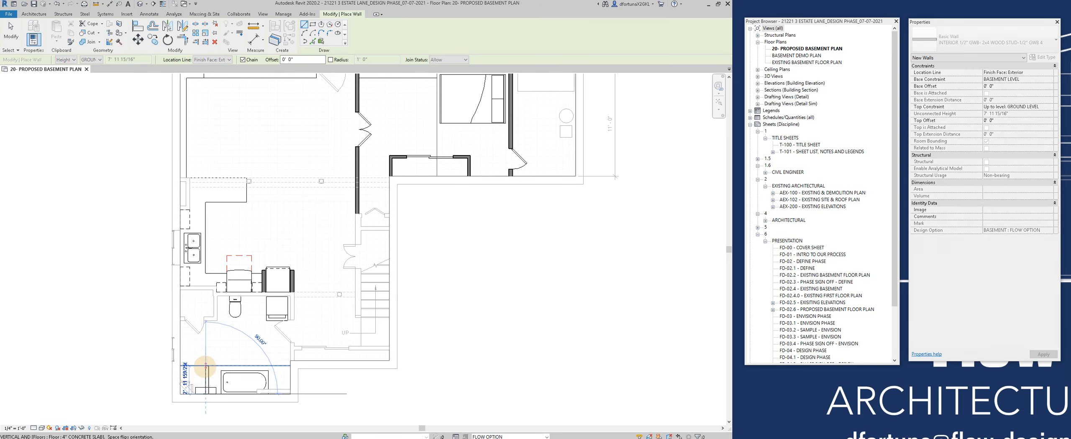
left_click(180, 365)
key("Escape")
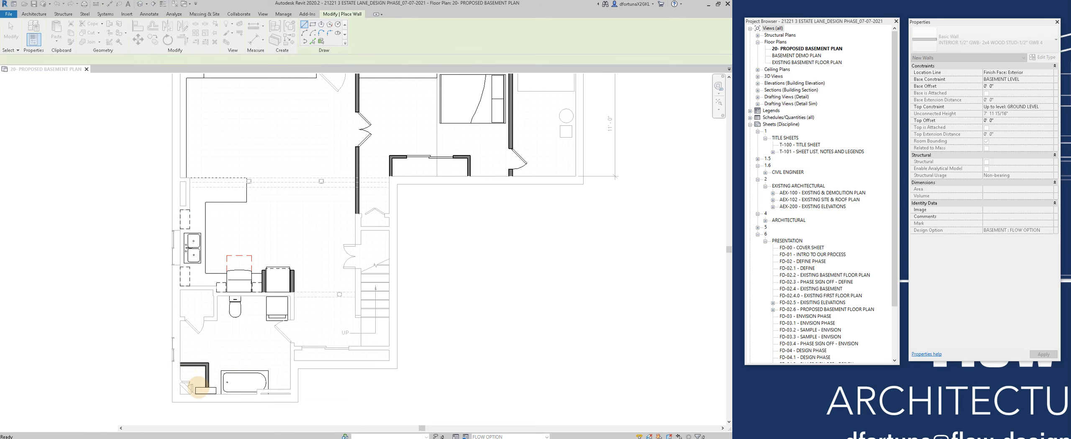
key("ctrl+w")
key("Escape")
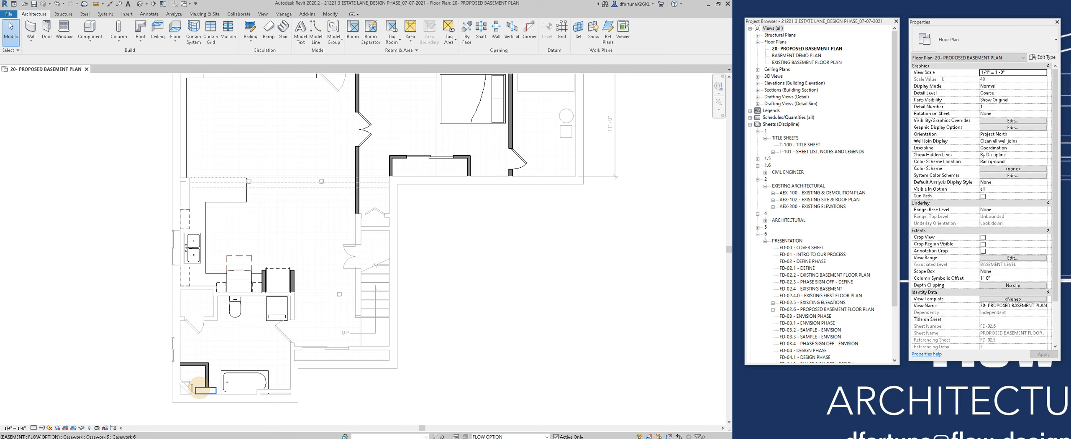
key("ctrl+s")
key("ctrl+w")
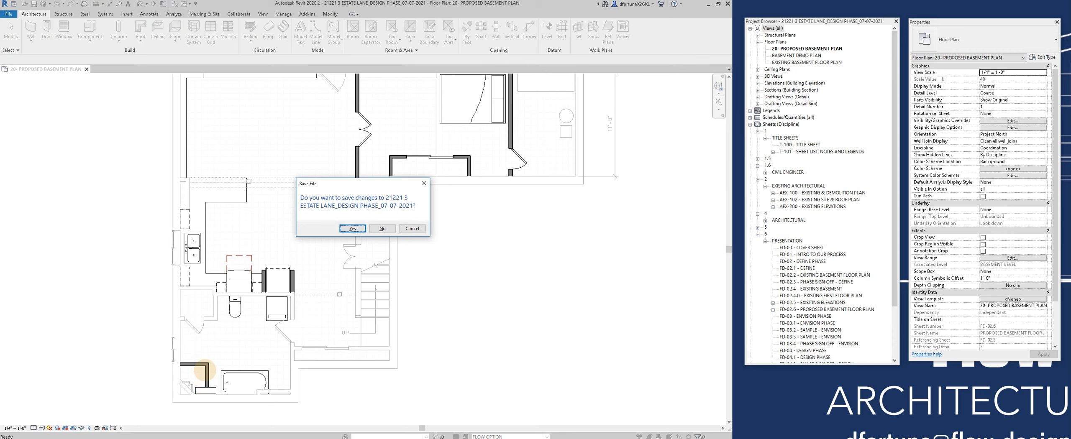
key("Escape")
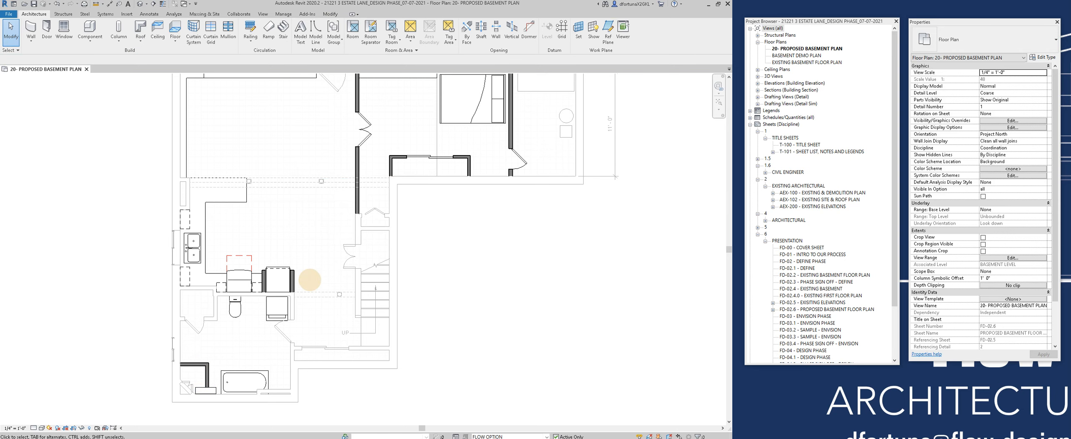
key("ctrl+w")
key("Escape")
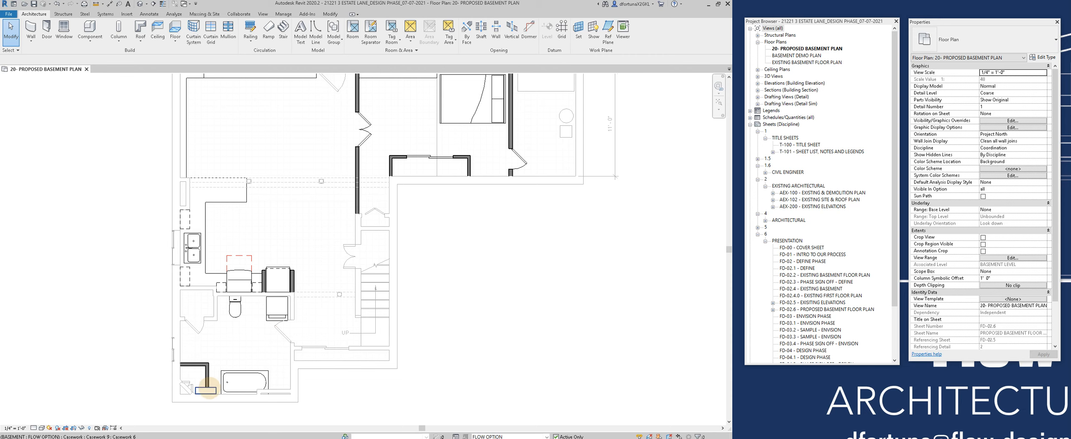
Step: Shift the small casework unit right of the new L-shaped wall, and move that wall's horizontal segment slightly down
left_click(205, 389)
scroll(207, 388, "up", 2)
left_click_drag(214, 389, 243, 389)
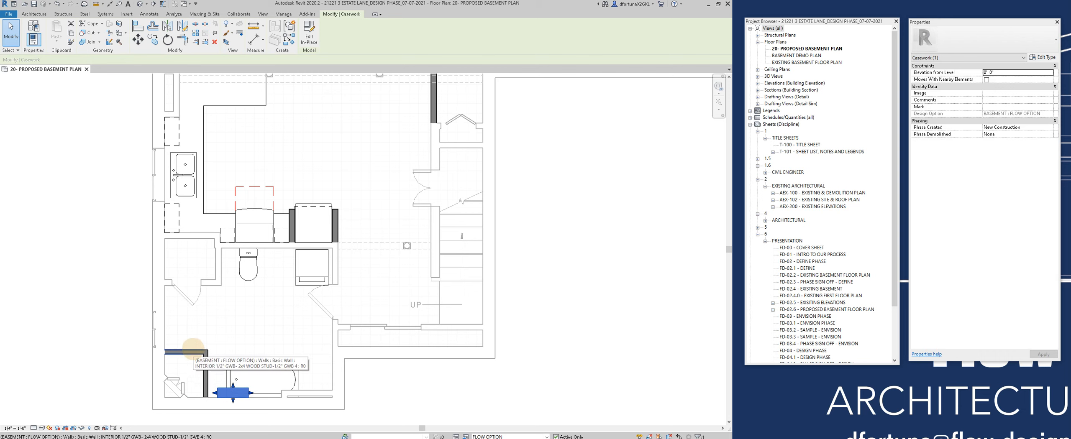
left_click(196, 352)
left_click_drag(197, 353, 198, 365)
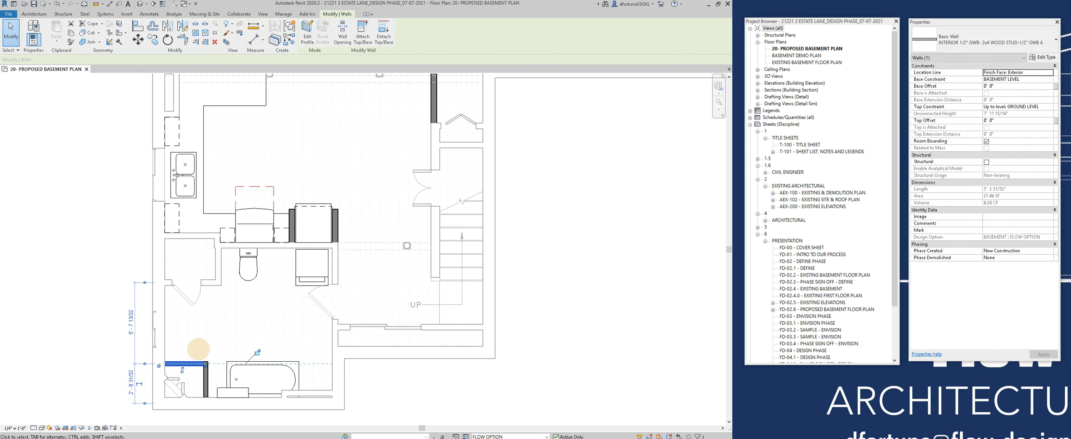
key("d")
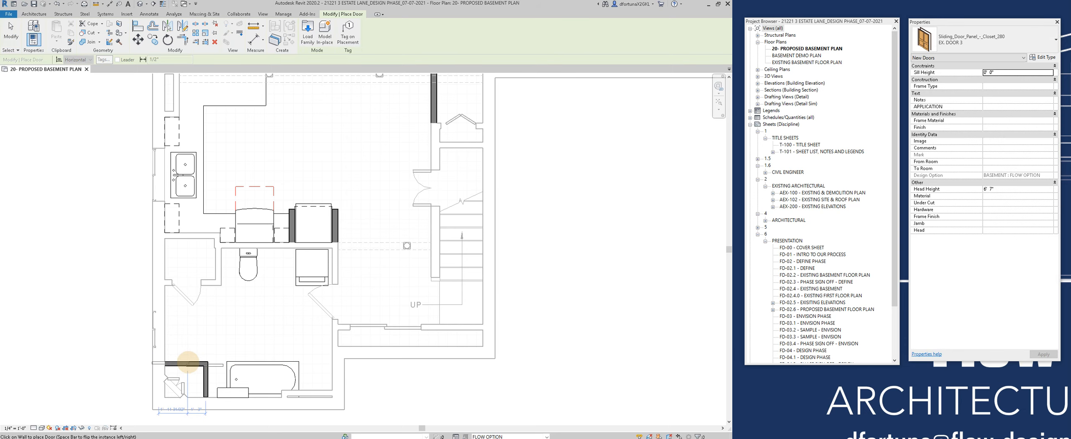
key("Escape")
key("Escape")
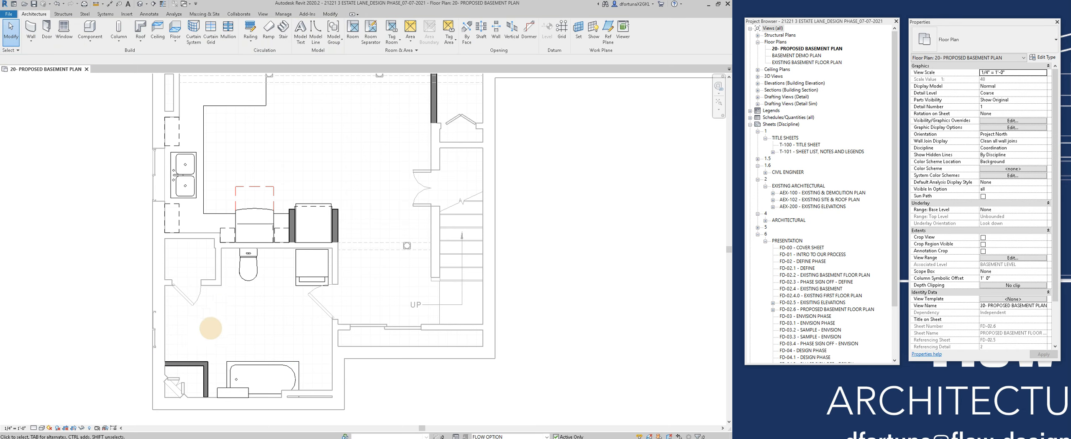
Step: Rotate the queen bed in the upper-right bedroom and move it toward the room's left wall
scroll(209, 322, "down", 2)
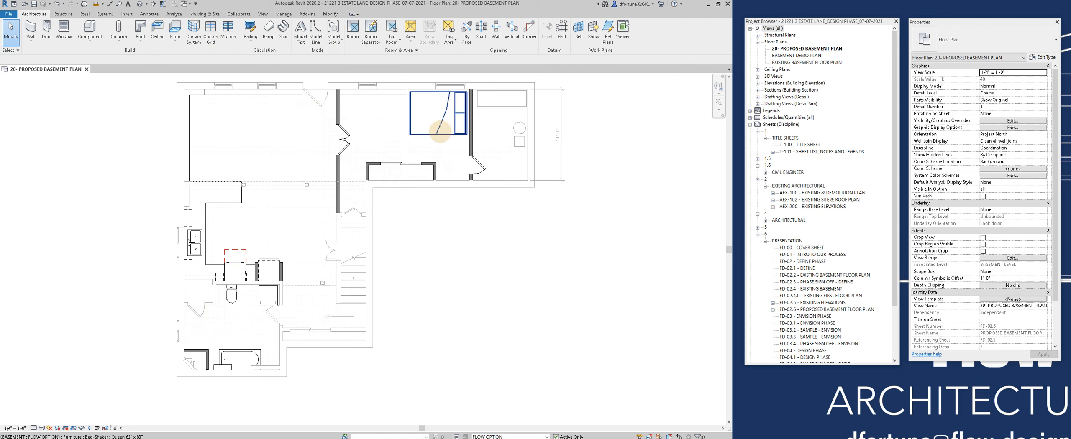
left_click(440, 132)
key("space")
left_click_drag(445, 134, 389, 112)
Step: Return to the Main Model and duplicate the 20- PROPOSED BASEMENT PLAN view with its detailing
left_click(510, 437)
left_click(488, 412)
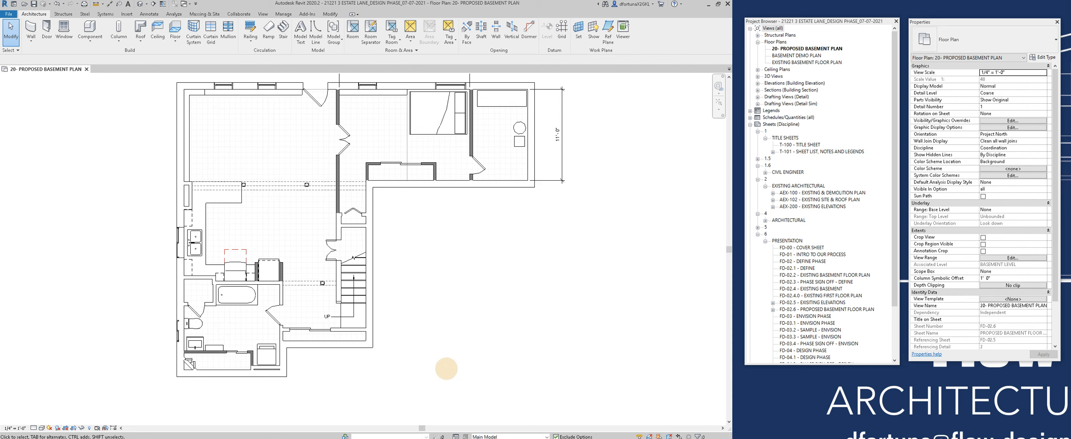
scroll(446, 369, "down", 2)
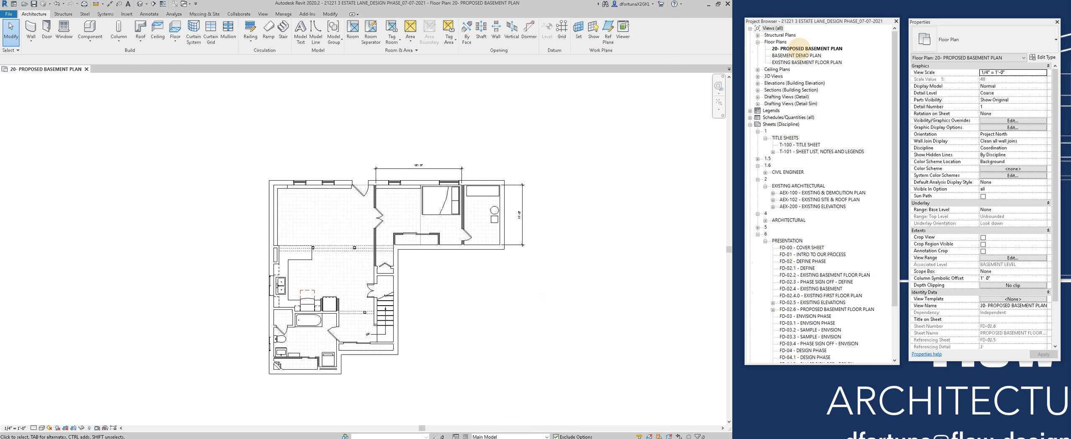
right_click(801, 48)
mouse_move(853, 110)
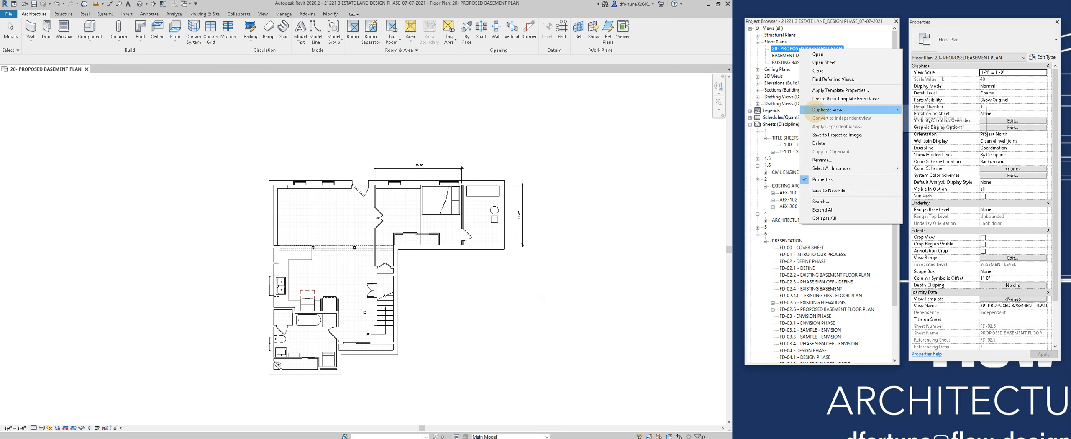
left_click(920, 118)
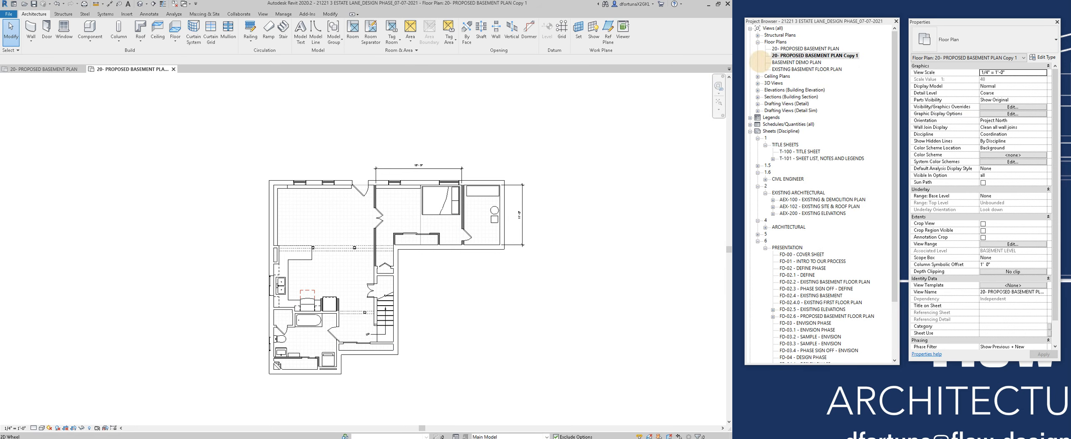
Step: Rename the original 20- PROPOSED BASEMENT PLAN view as PROPOSED BASEMENT - OPTION 1
right_click(793, 48)
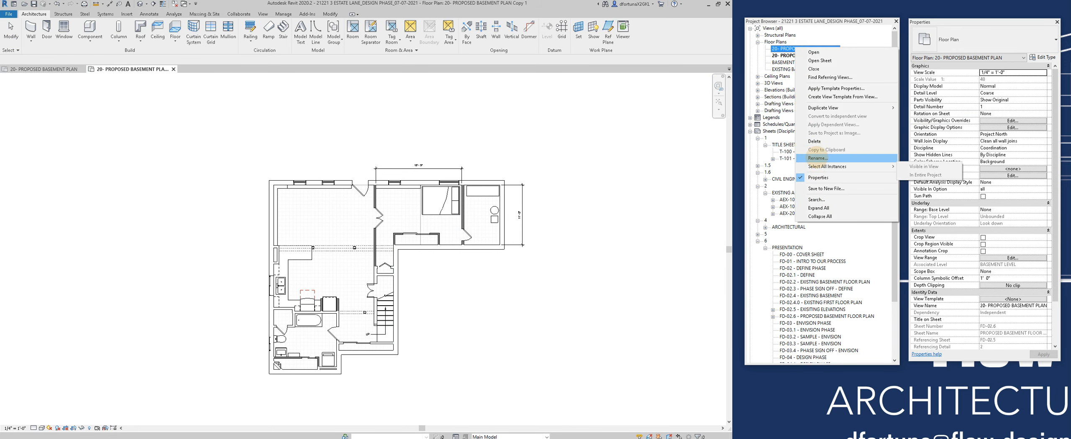
left_click(817, 157)
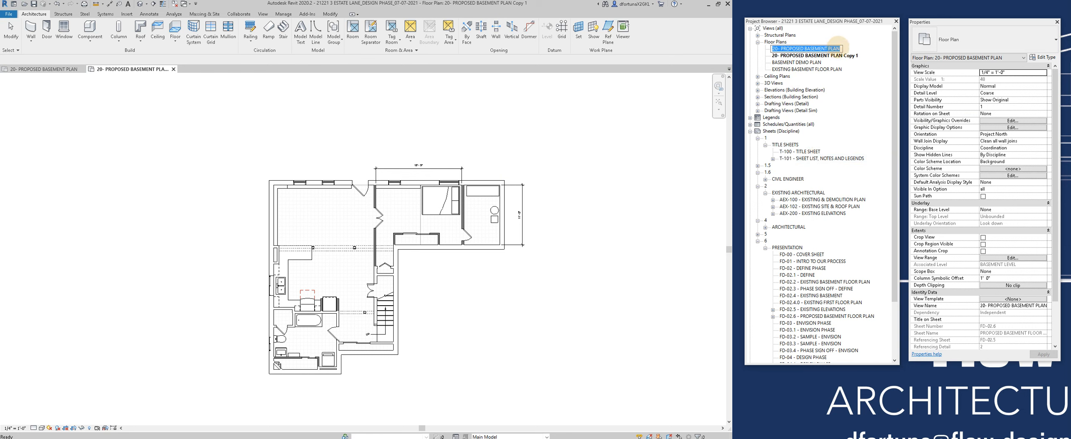
type("PRO")
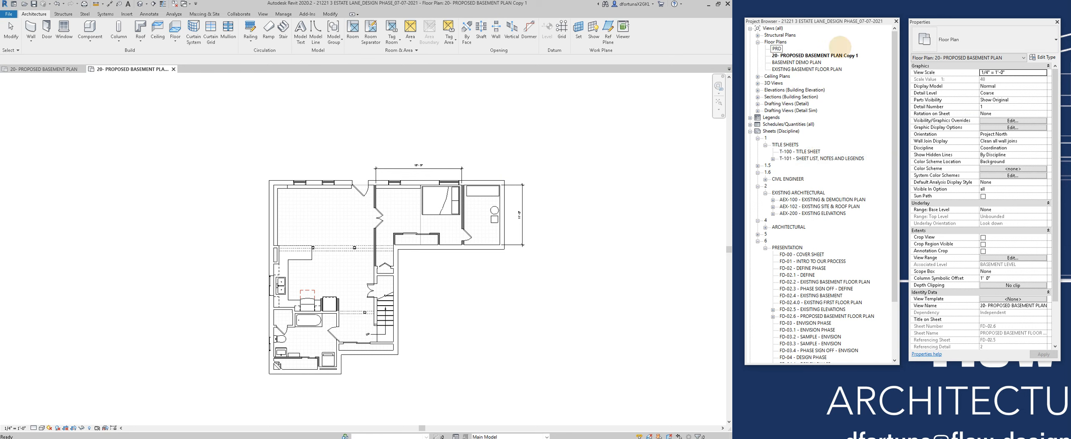
type("POSED BASEMENT - OPTION 1")
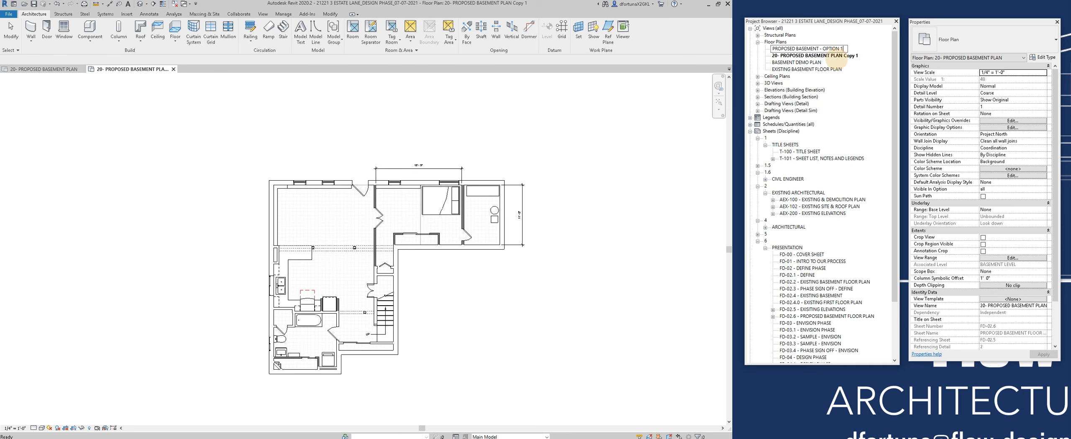
left_click(835, 56)
Step: Rename the duplicated basement plan view as PROPOSED BASEMENT - OPTION 2
right_click(819, 47)
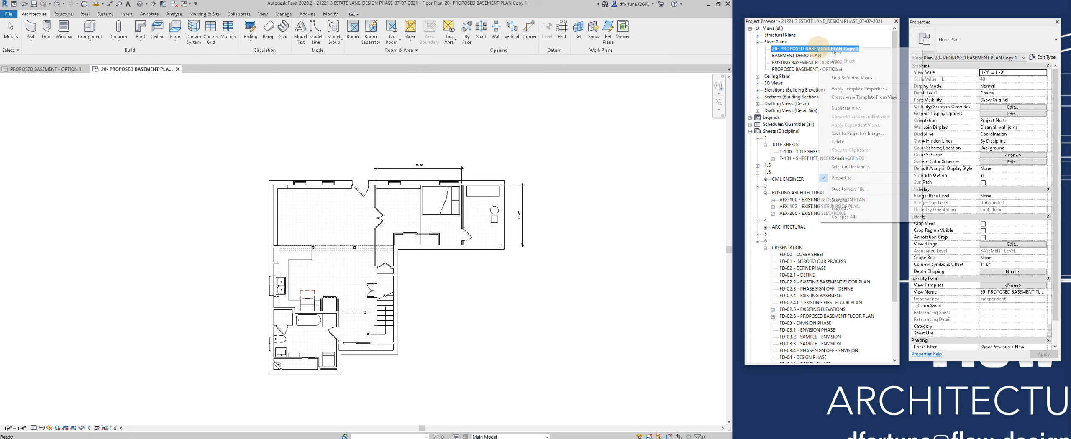
left_click(845, 159)
type("PR")
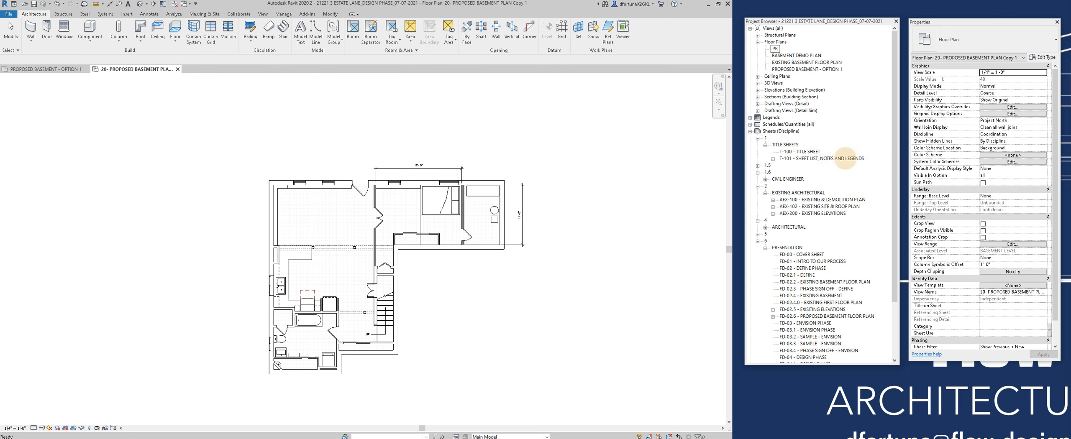
type("OPOSED BASEMENT - OPTION 2")
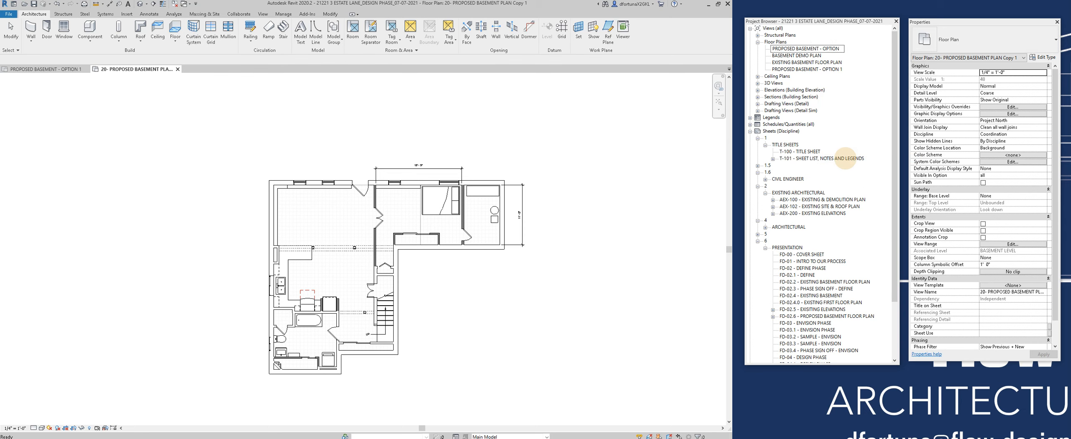
left_click(807, 62)
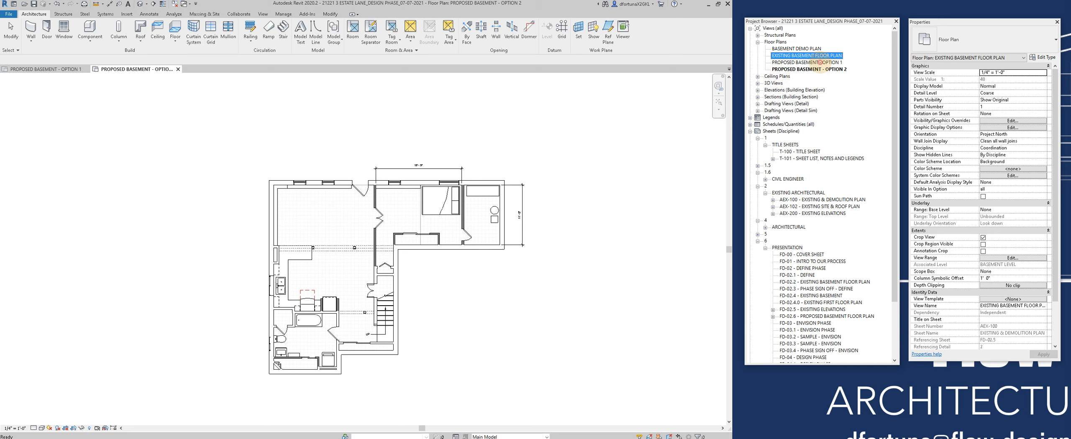
Step: Open PROPOSED BASEMENT - OPTION 1 and set its BASEMENT design option override to CLIENTS REQUESTED OPTION (primary)
left_click(819, 62)
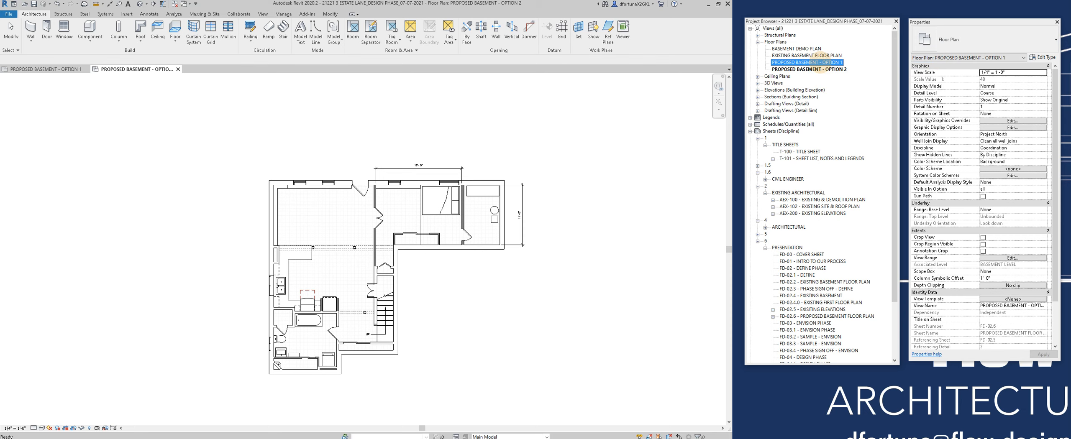
double_click(819, 64)
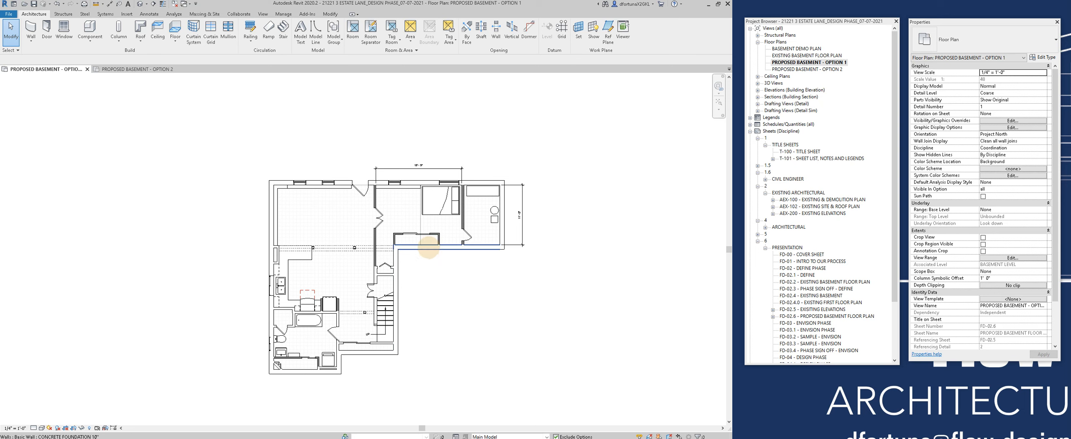
key("v")
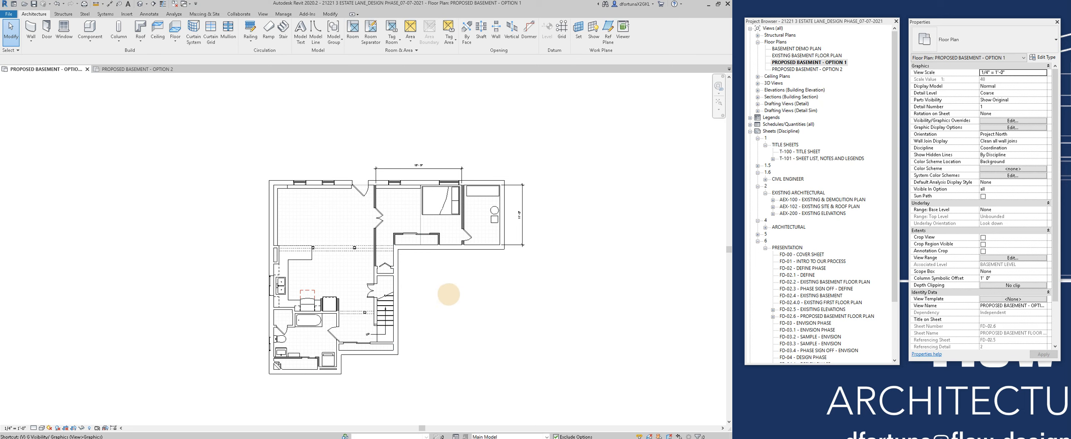
key("g")
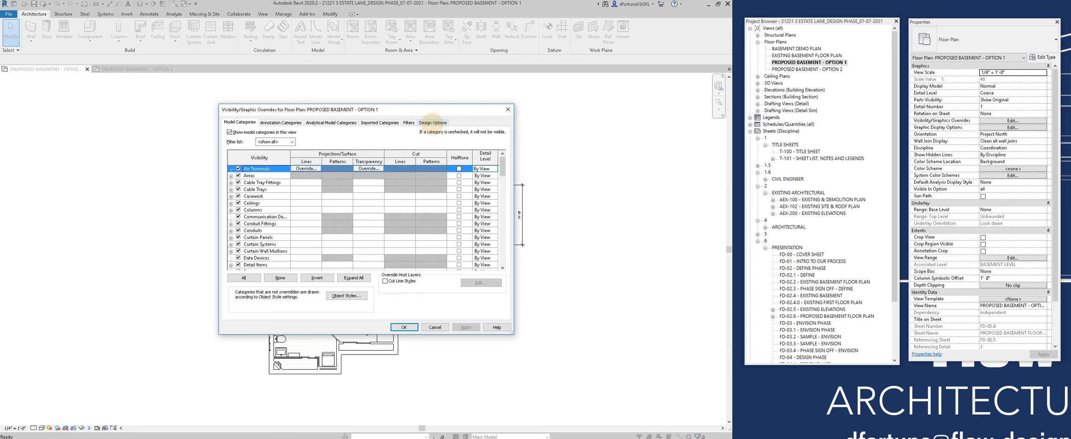
left_click(432, 123)
left_click(495, 145)
left_click(496, 145)
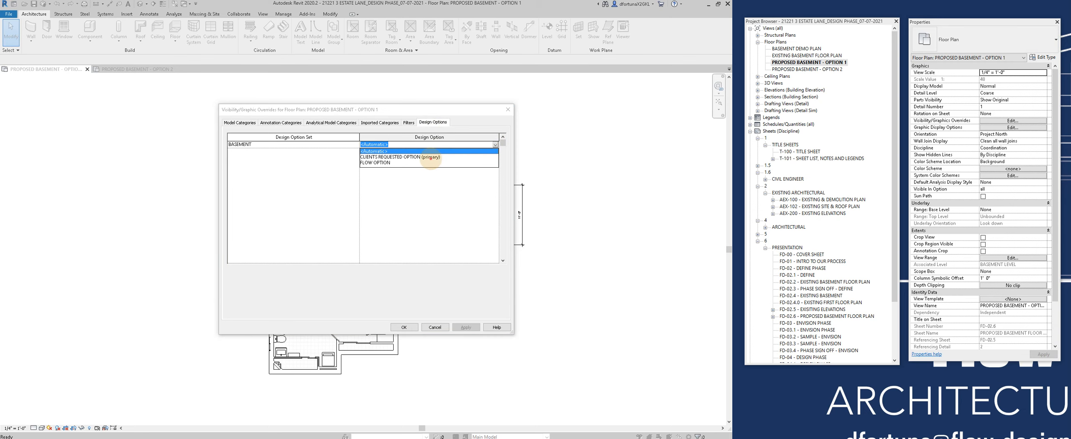
left_click(431, 158)
left_click(404, 327)
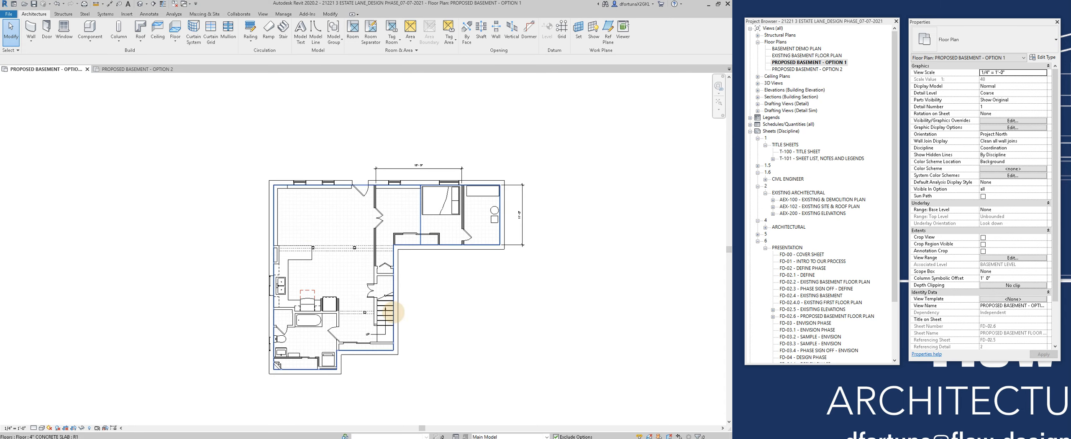
Step: Compare the OPTION 1 plan with FLOW OPTION active and with CLIENTS REQUESTED OPTION active
left_click(485, 436)
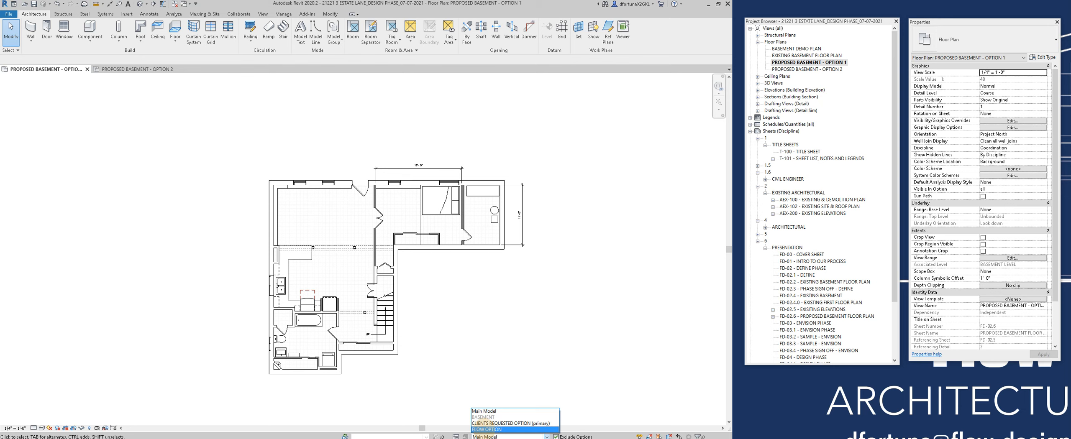
left_click(484, 429)
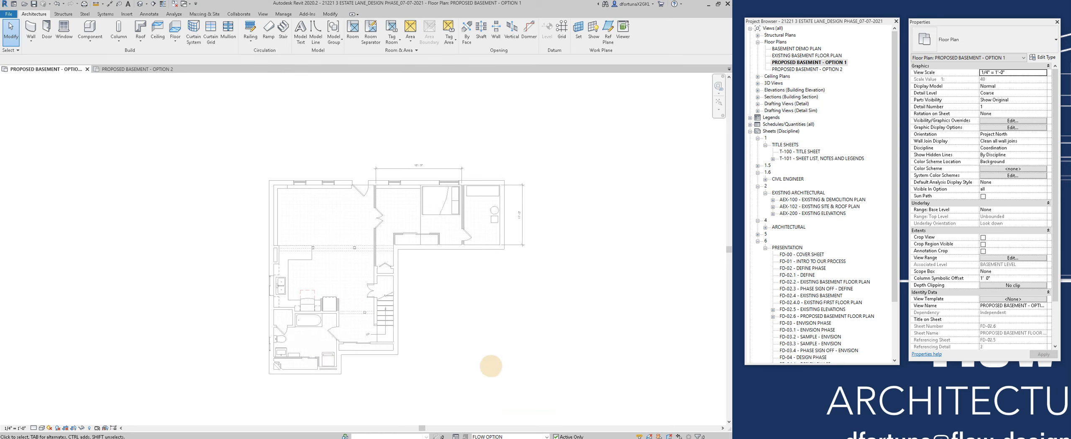
left_click(509, 437)
left_click(493, 423)
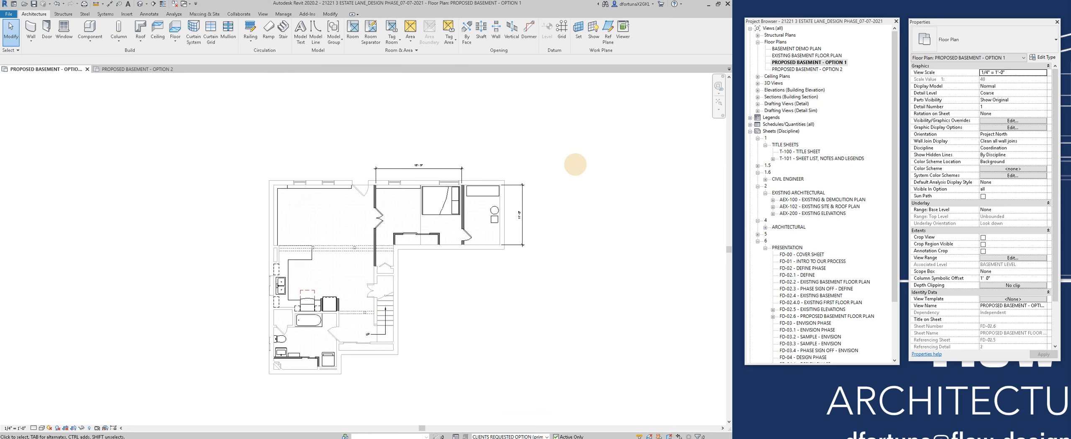
Step: Check the design option assigned to the BASEMENT set in the OPTION 1 view's visibility overrides
key("v")
key("g")
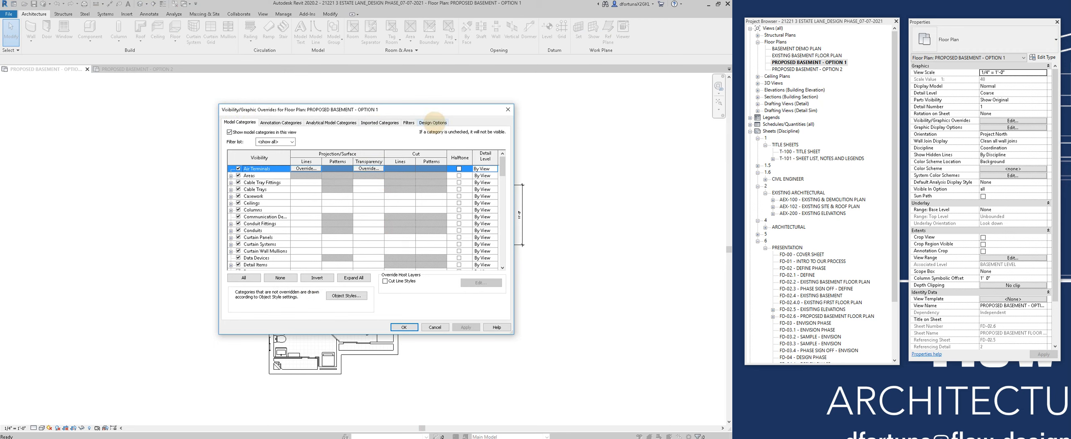
left_click(433, 122)
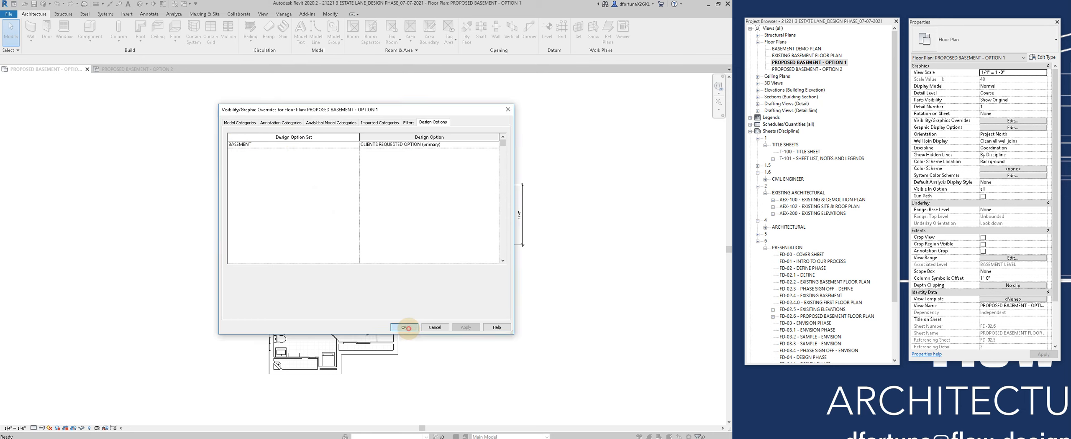
Step: Open the PROPOSED BASEMENT - OPTION 2 plan and review the design options available for its BASEMENT set in the visibility overrides
left_click(404, 327)
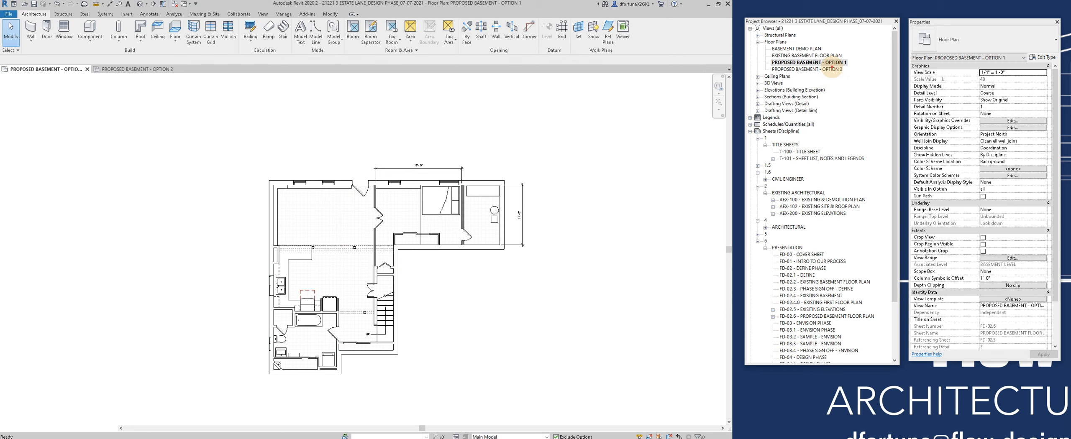
double_click(827, 69)
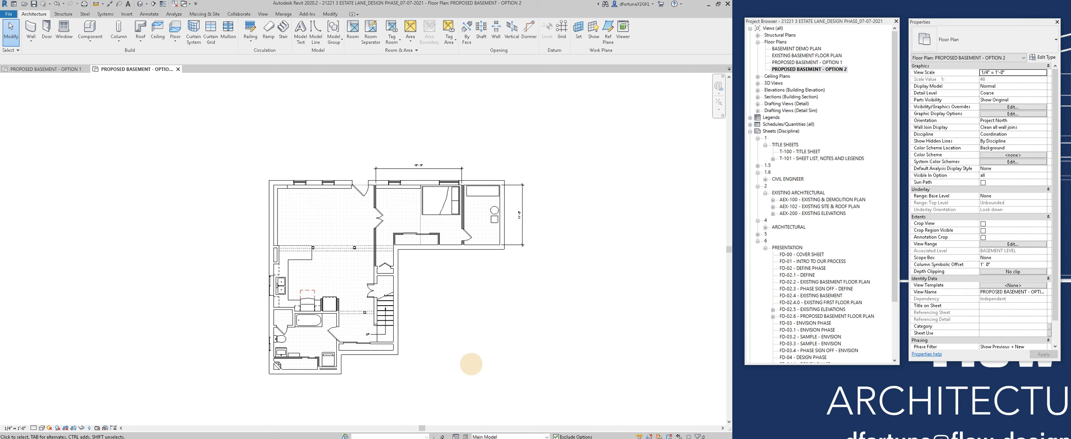
key("v")
key("g")
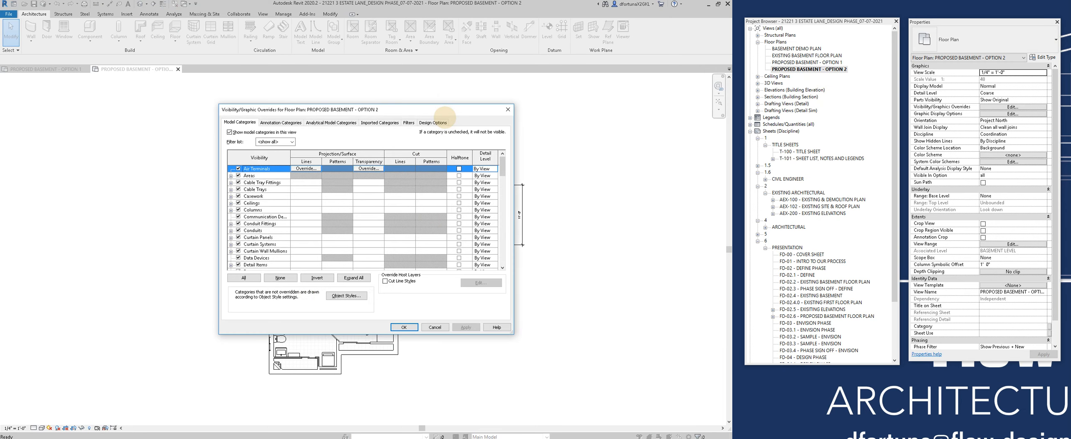
left_click(433, 122)
left_click(494, 144)
left_click(495, 145)
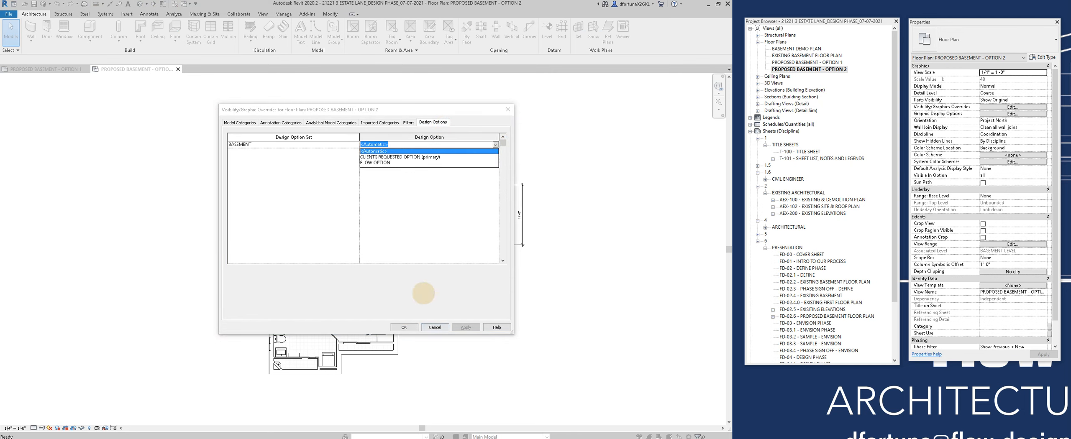
left_click(435, 327)
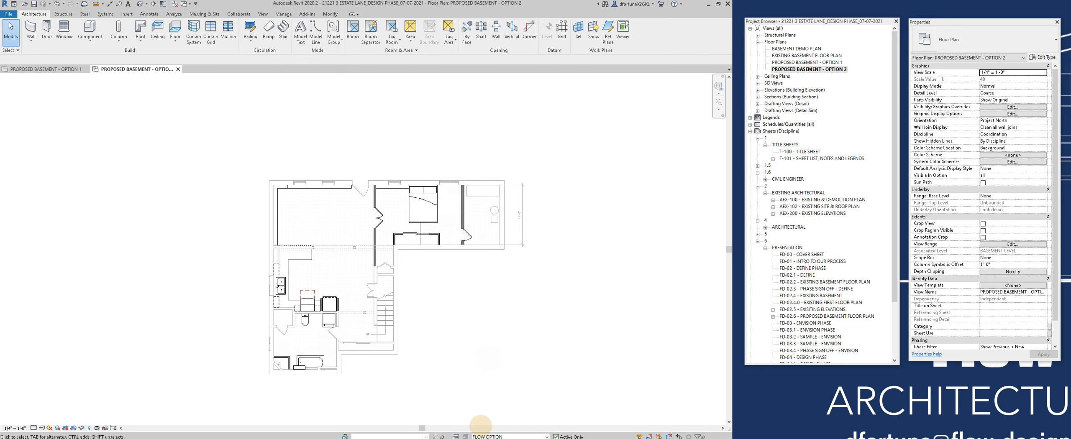
Step: Return to Main Model and set the OPTION 2 view's BASEMENT design option override to FLOW OPTION
left_click(481, 435)
left_click(483, 412)
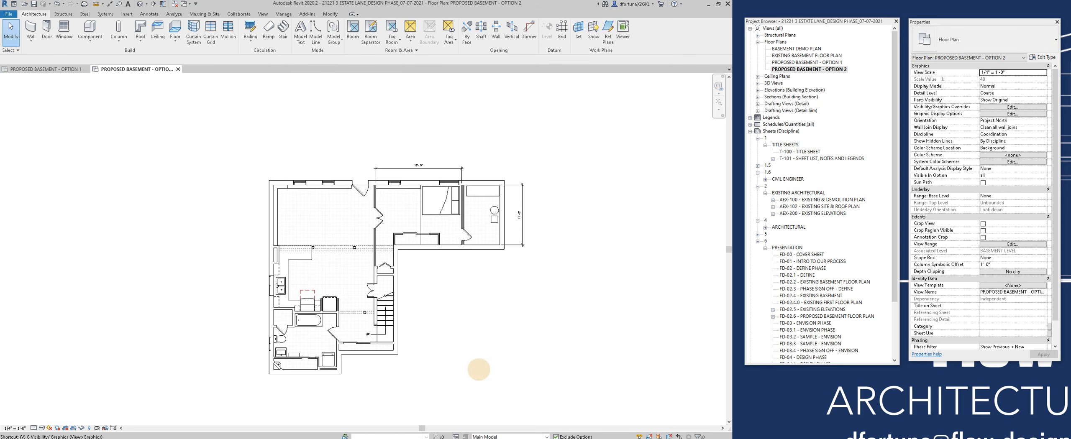
key("v")
key("g")
left_click(444, 120)
left_click(494, 144)
left_click(495, 144)
left_click(370, 154)
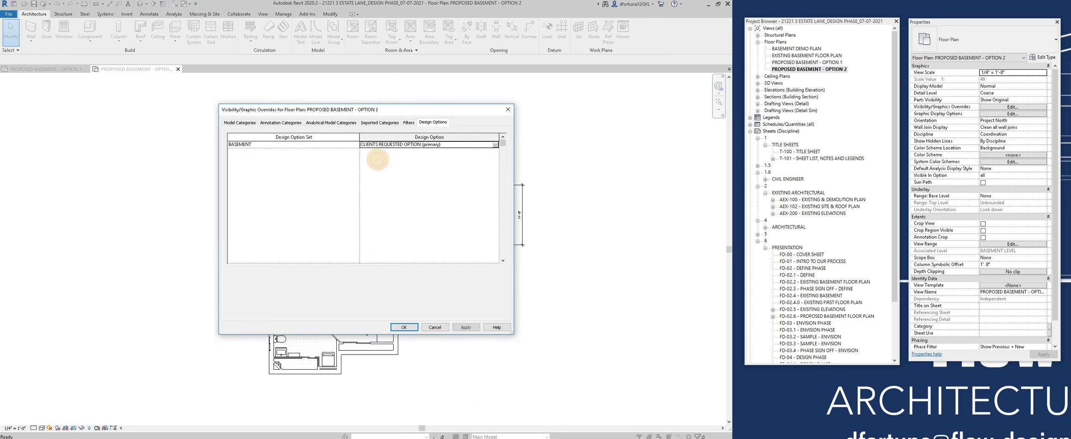
left_click(495, 144)
left_click(375, 160)
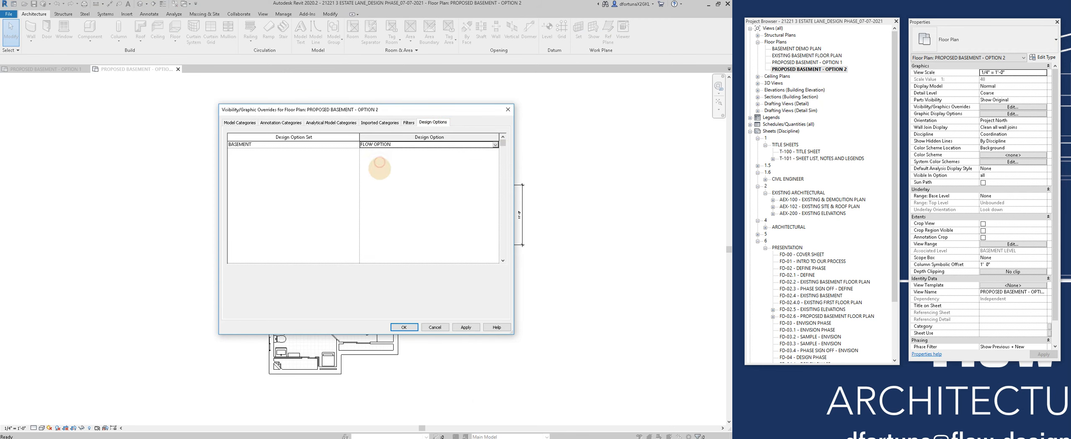
left_click(466, 328)
left_click(402, 326)
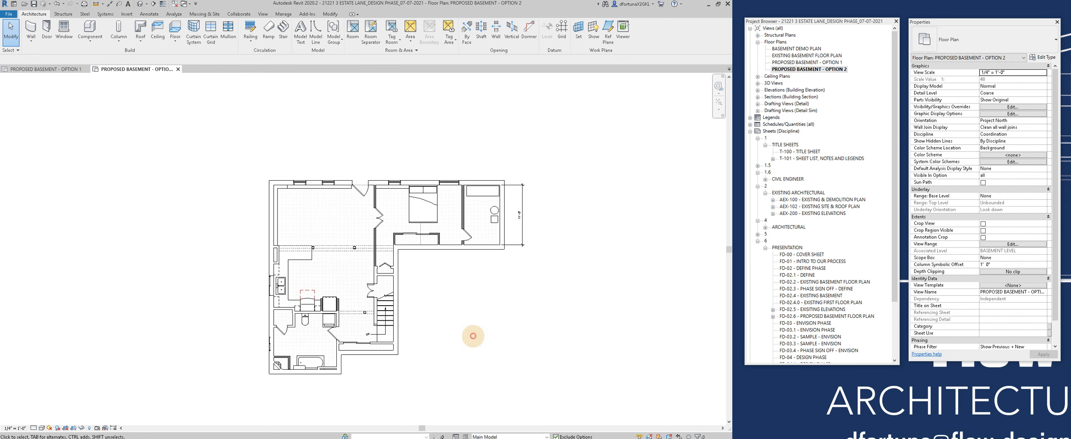
Step: Compare the OPTION 2 plan with FLOW OPTION active and with CLIENTS REQUESTED OPTION active, finishing on FLOW OPTION
left_click(478, 436)
left_click(486, 429)
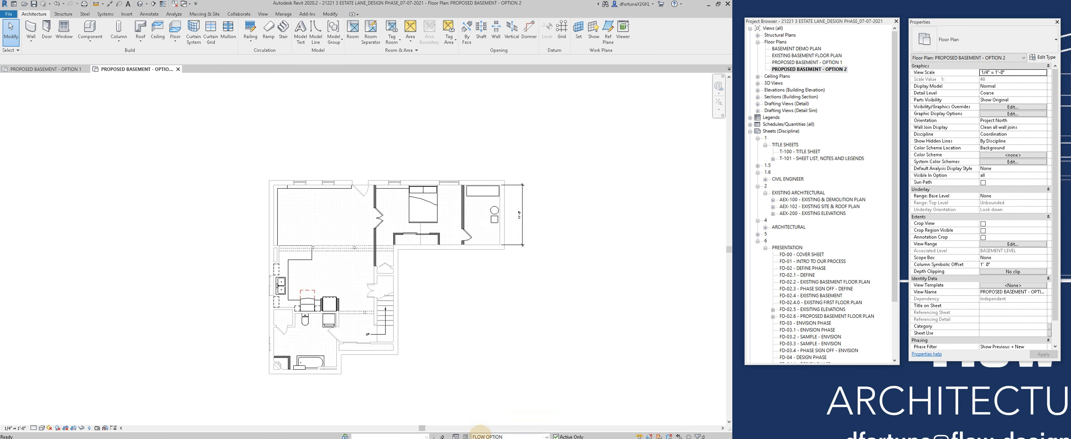
left_click(479, 436)
left_click(481, 423)
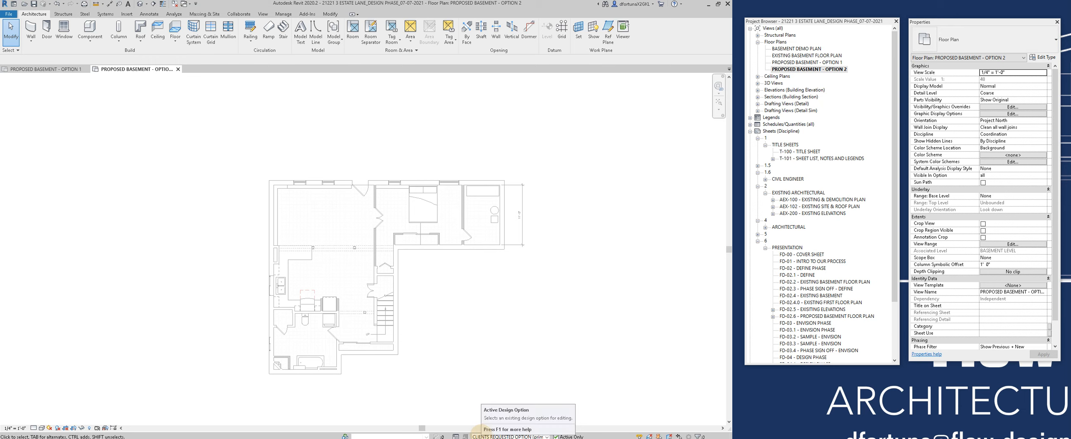
left_click(481, 436)
left_click(482, 426)
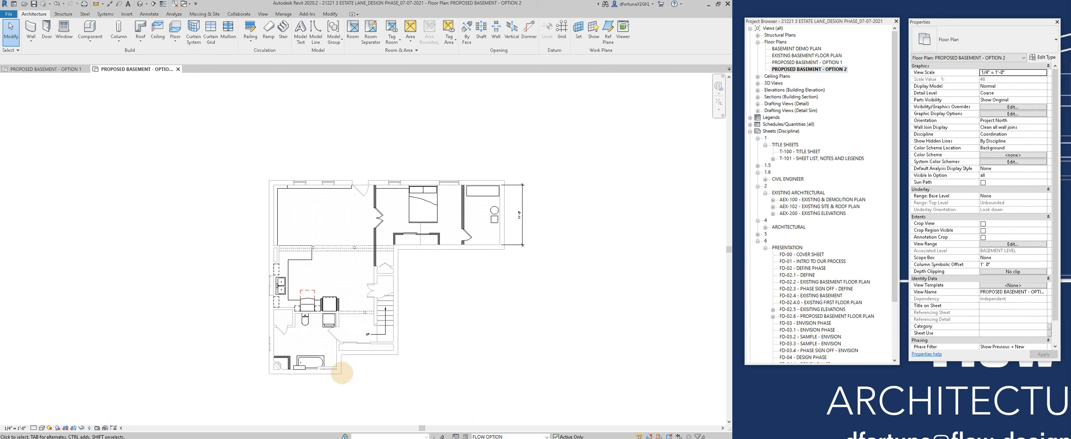
Step: Try to move all selectable FLOW OPTION elements up and to the left, away from the existing basement walls
left_click(811, 62)
left_click(810, 69)
left_click(592, 302)
left_click_drag(555, 138, 236, 389)
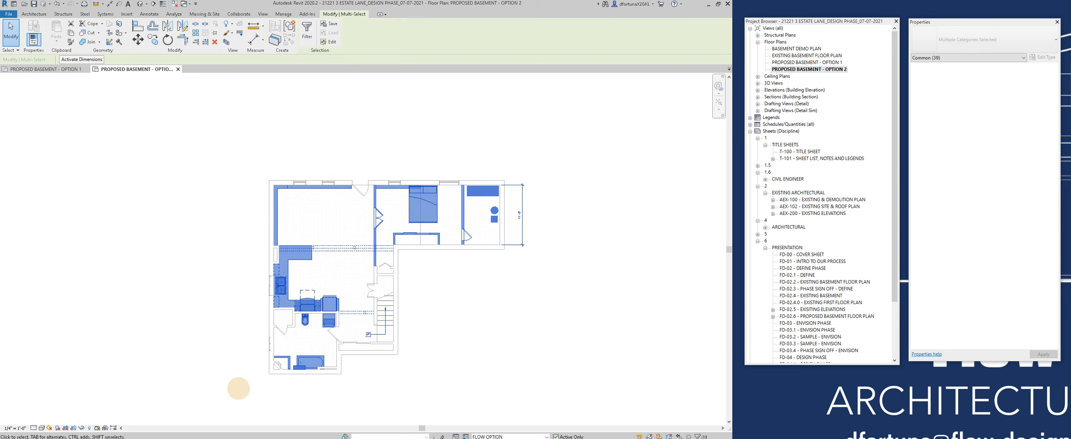
left_click_drag(295, 362, 148, 287)
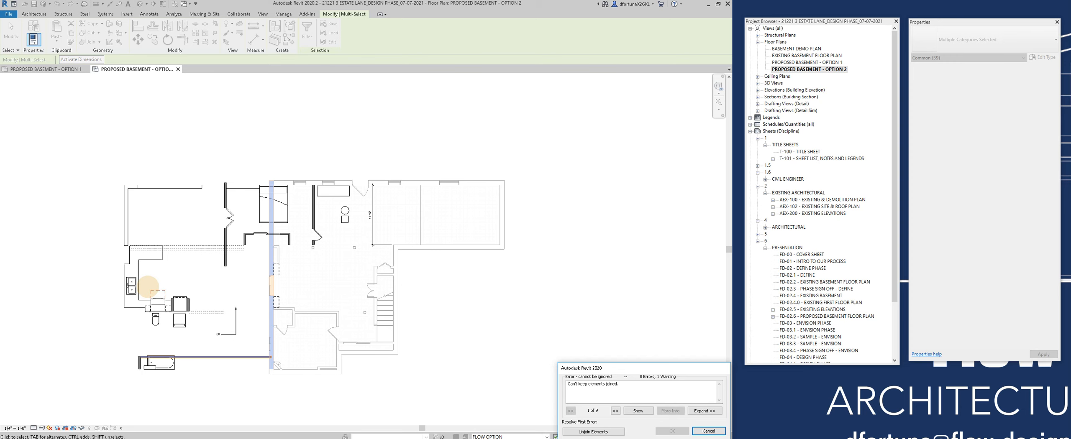
key("Escape")
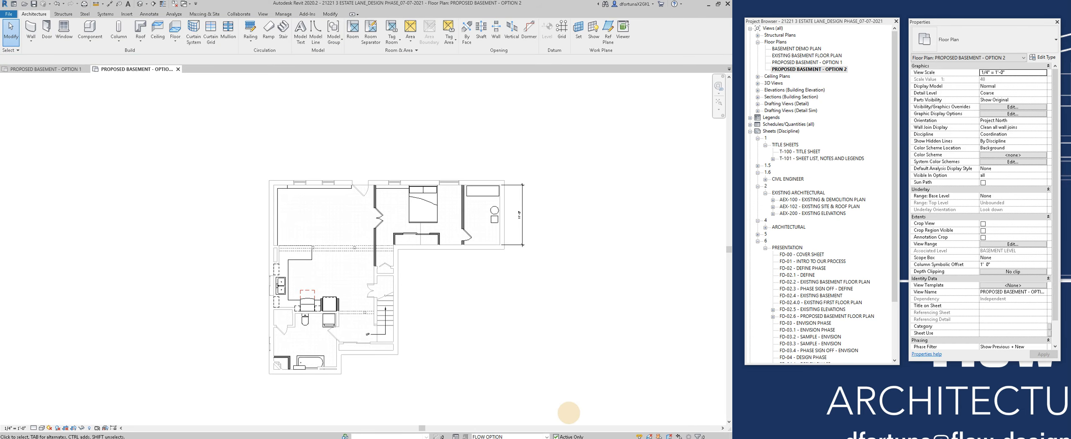